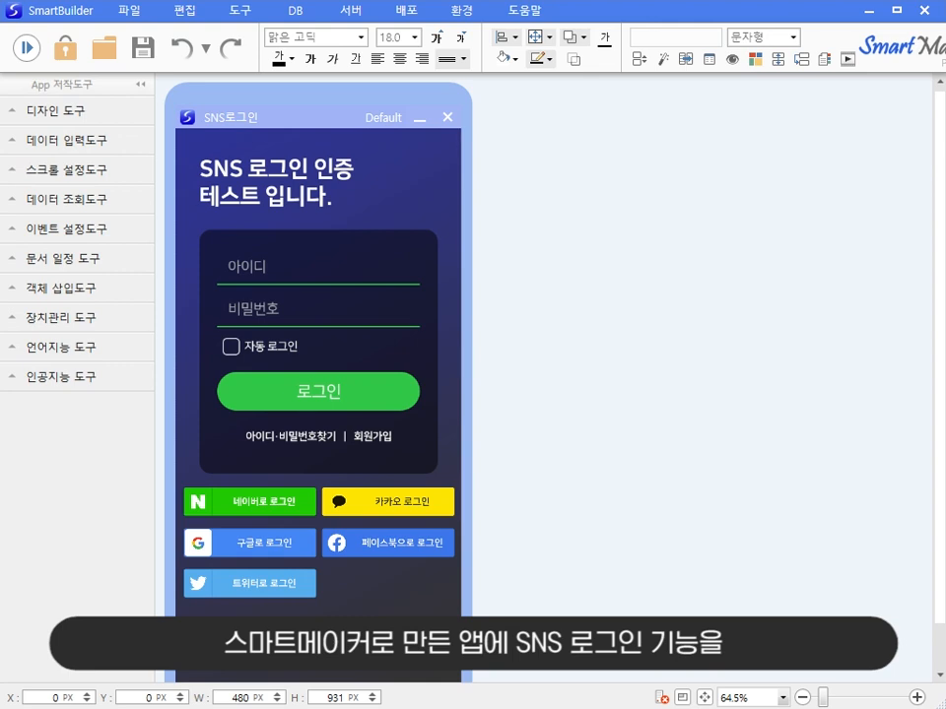
Run the SNS로그인 test form, try the Naver login, and close the sign-up form before trying the login again.
left_click_drag(316, 119, 301, 90)
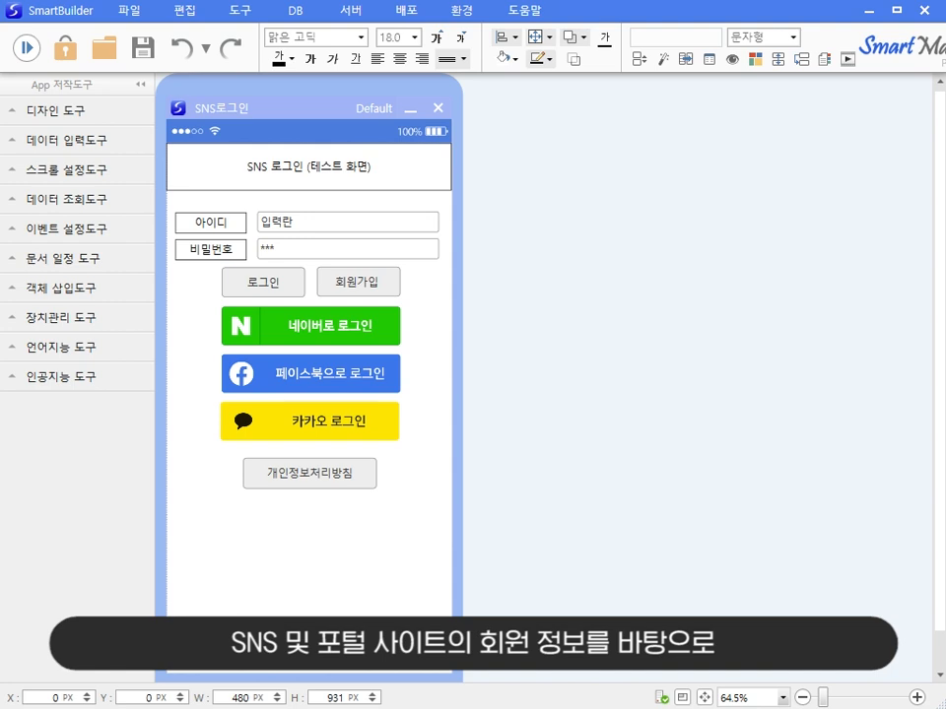
left_click(33, 49)
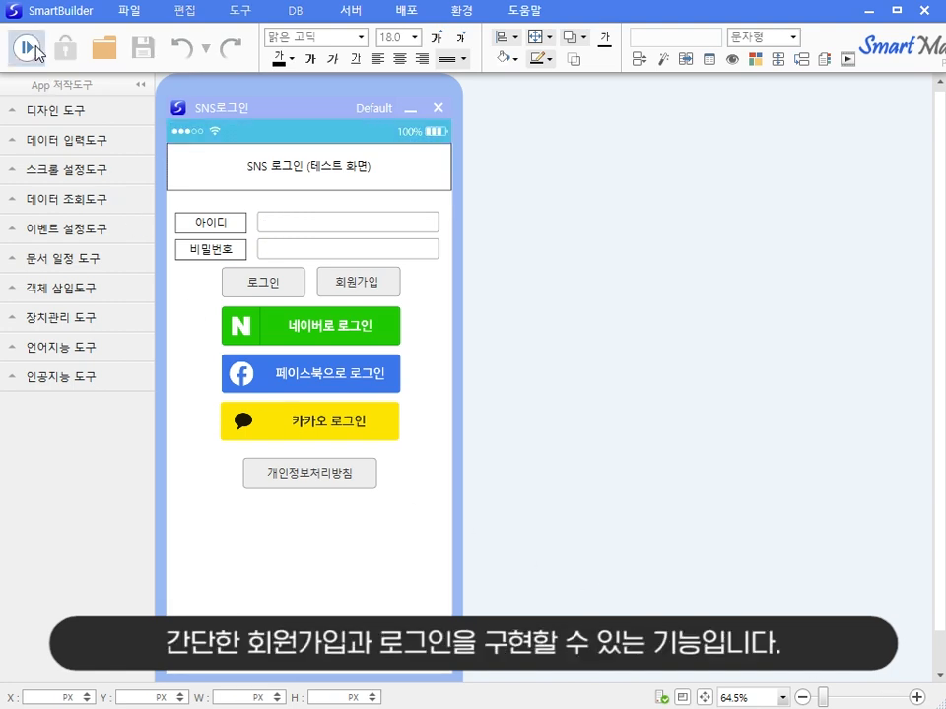
left_click(368, 331)
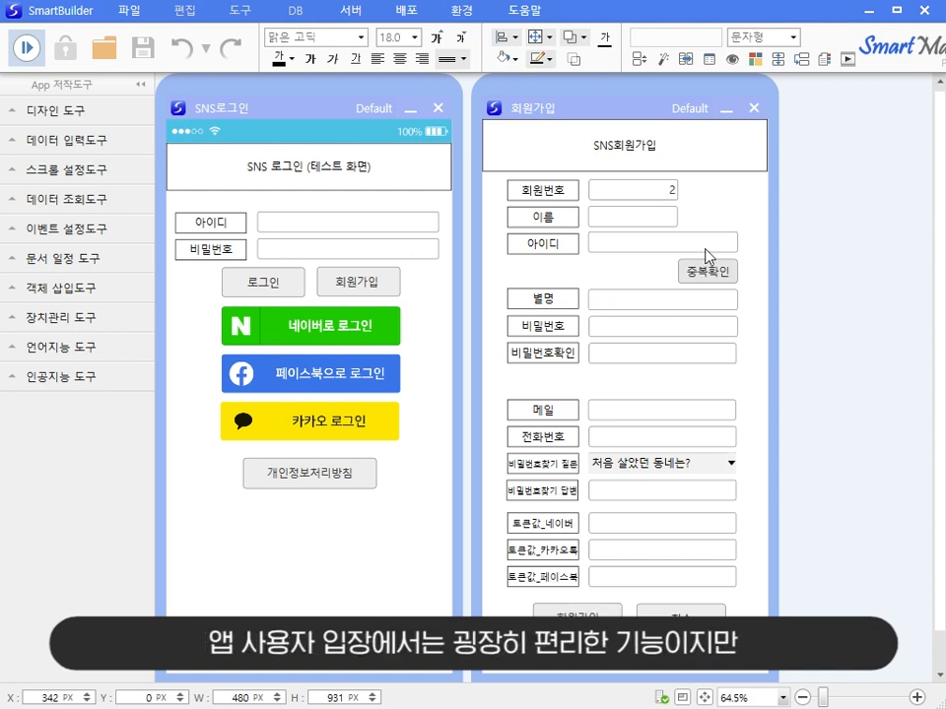
left_click(753, 118)
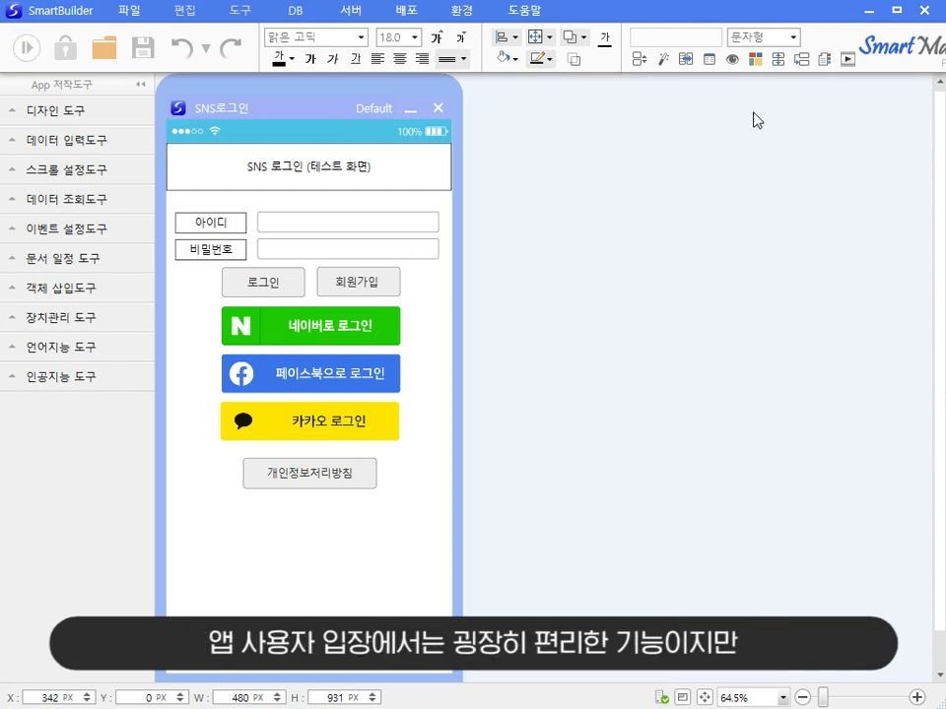
left_click(364, 332)
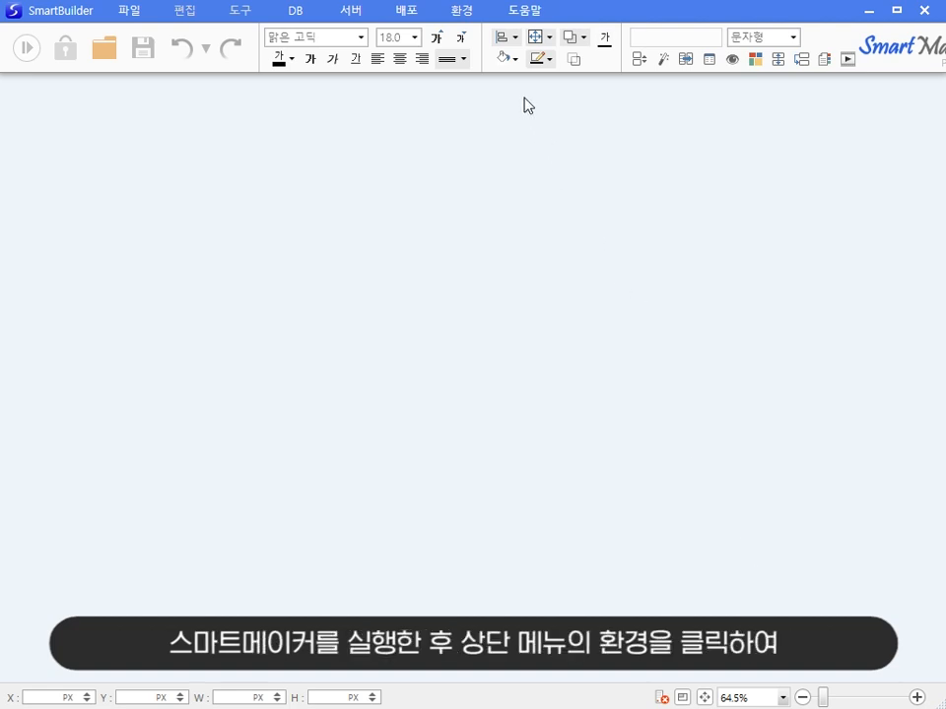
Set the default execution path (기본 실행 경로) in the operating environment settings to the desktop folder SNS로그인템플릿.
left_click(462, 12)
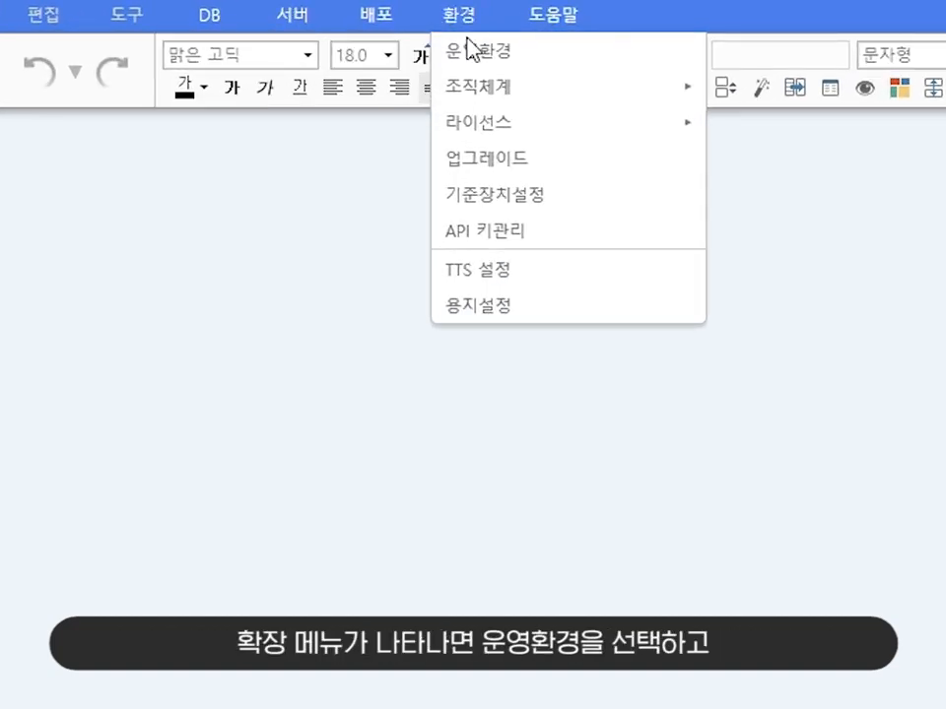
left_click(628, 59)
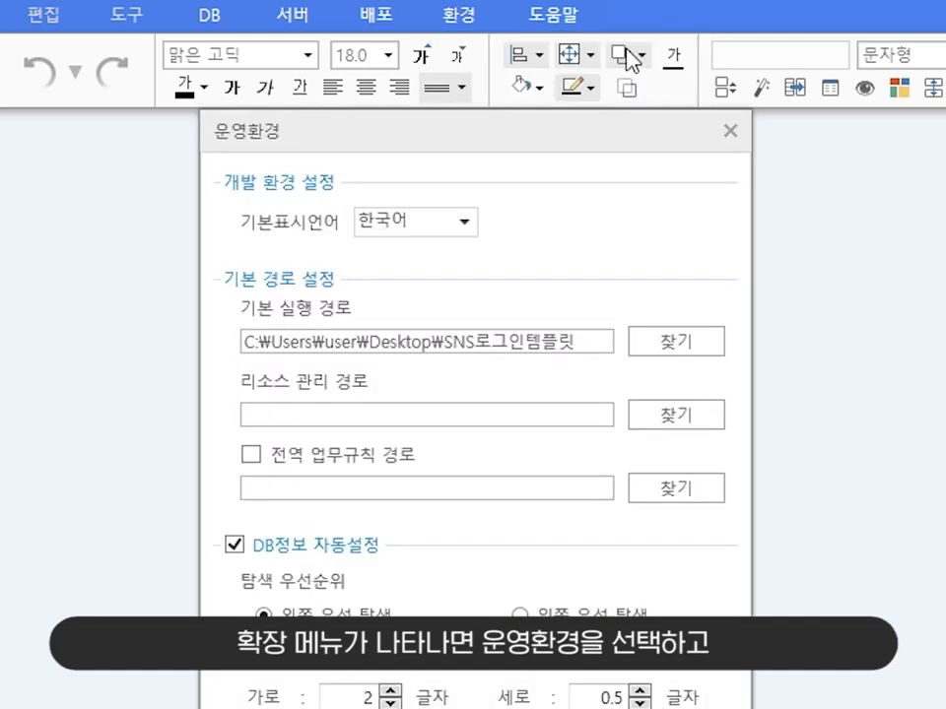
left_click(698, 297)
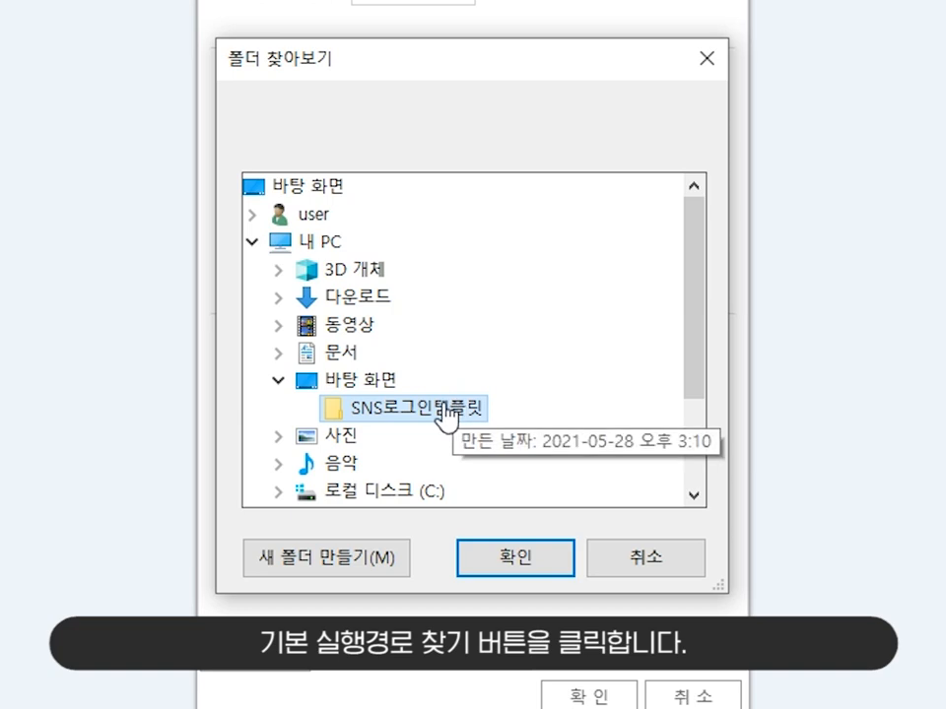
left_click(553, 557)
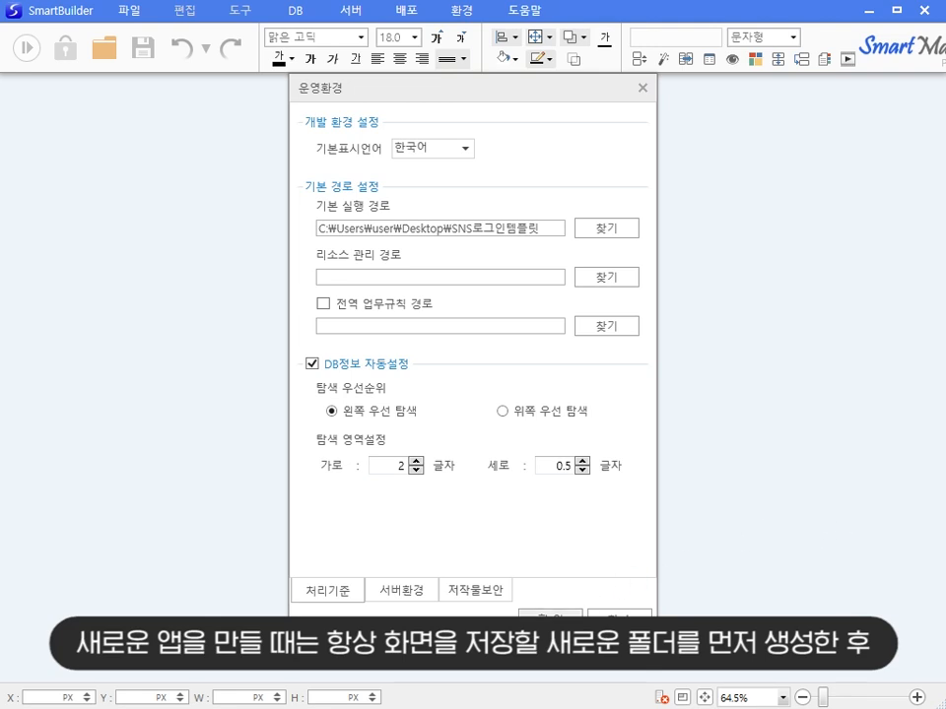
left_click(549, 618)
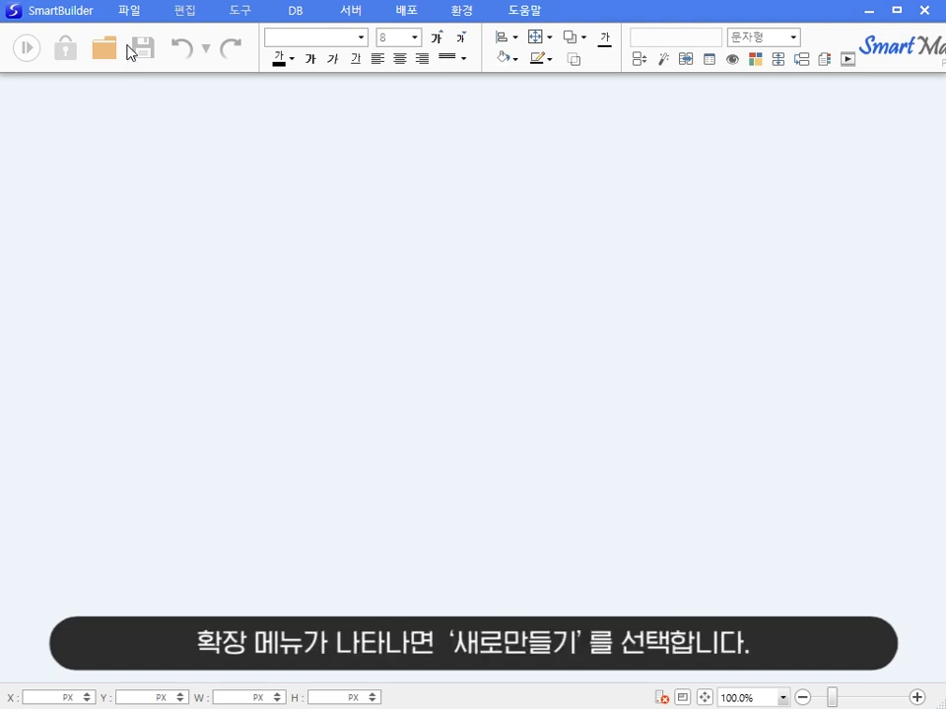
Create a new App Model from the blank form (빈폼) and reposition its phone frame in the workspace.
left_click(129, 11)
left_click(201, 38)
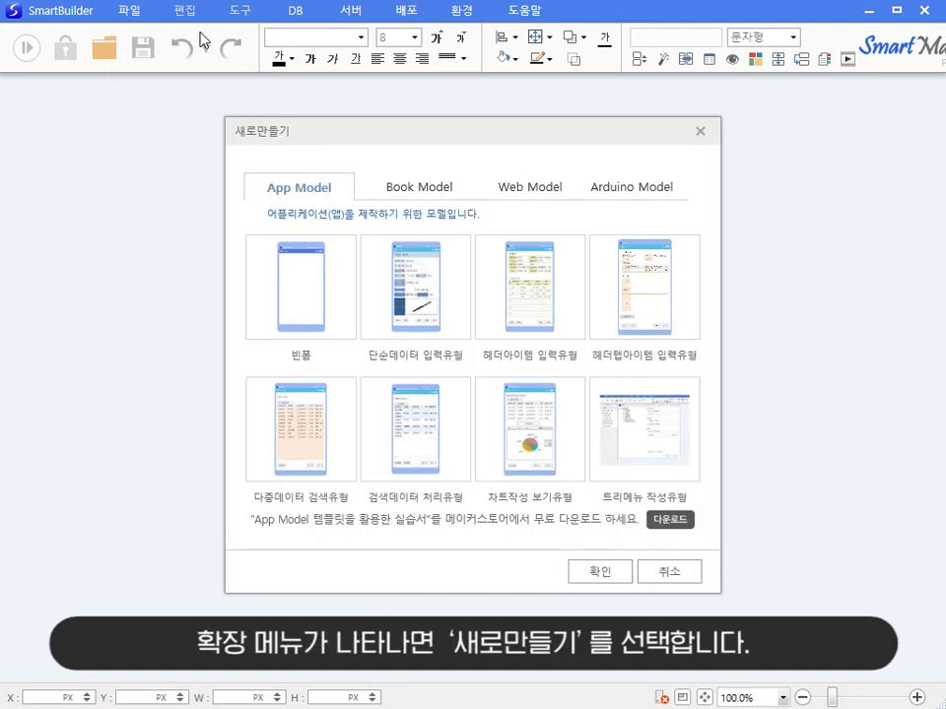
left_click(293, 253)
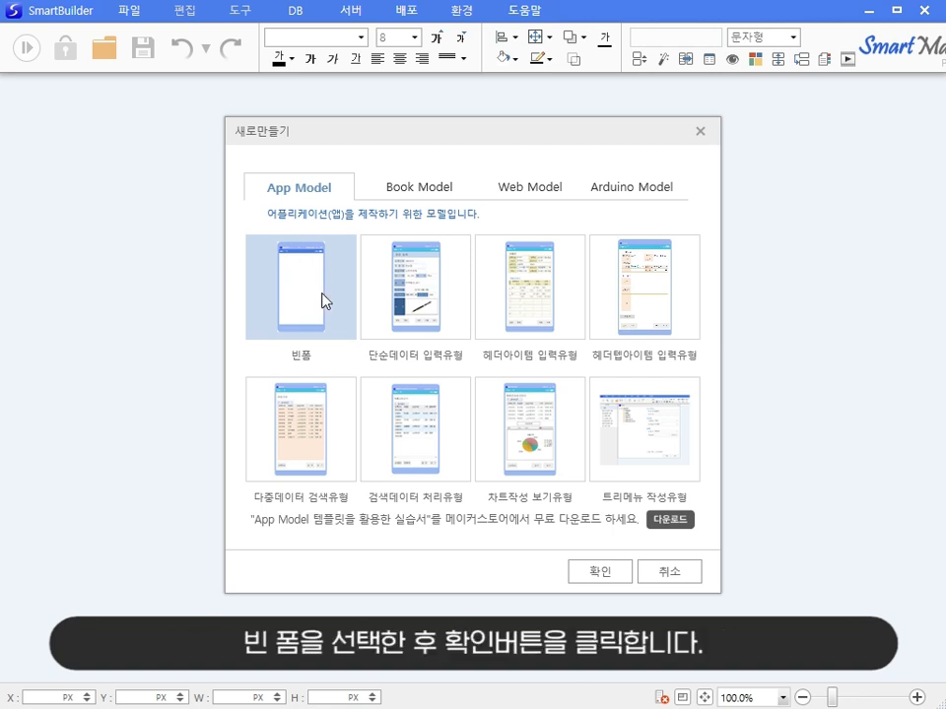
left_click(599, 571)
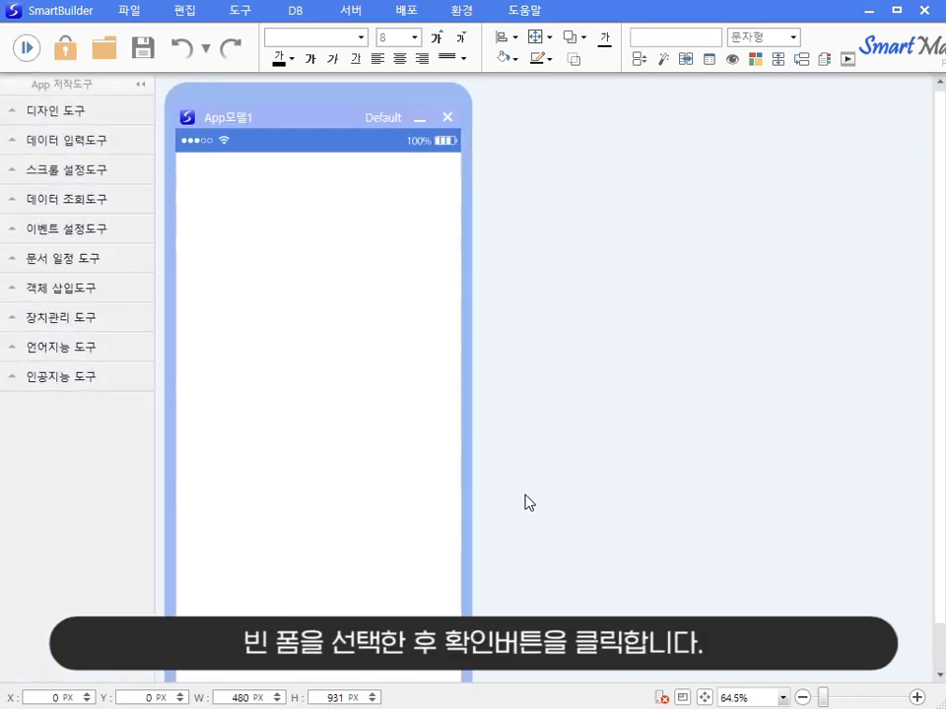
left_click_drag(313, 121, 296, 81)
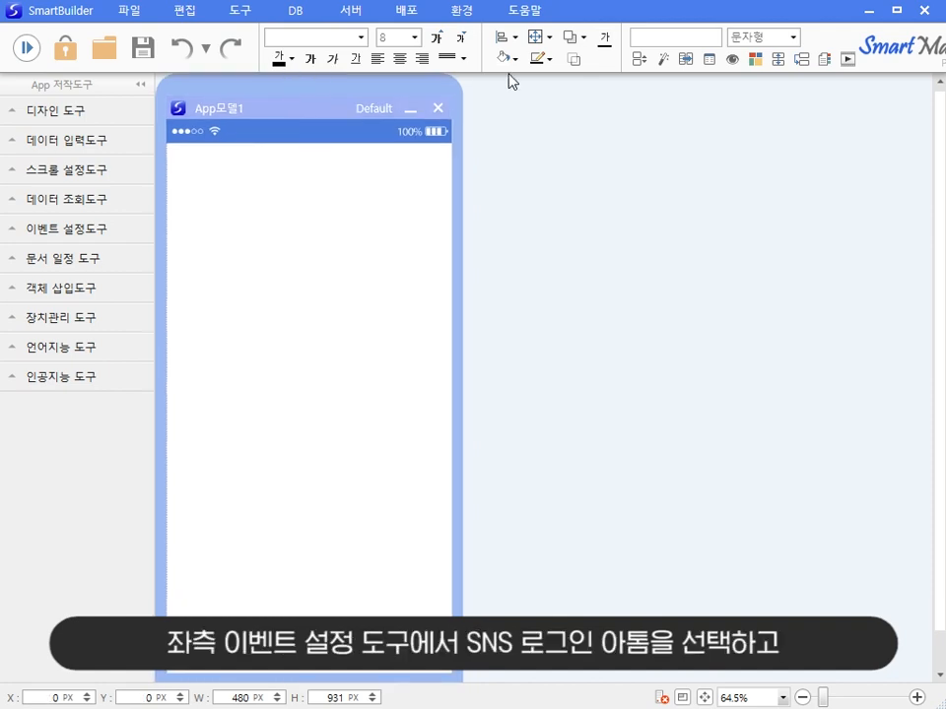
Place an SNS로그인 atom in the upper part of the blank form at about X 82, Y 77 px.
left_click(124, 227)
left_click(104, 347)
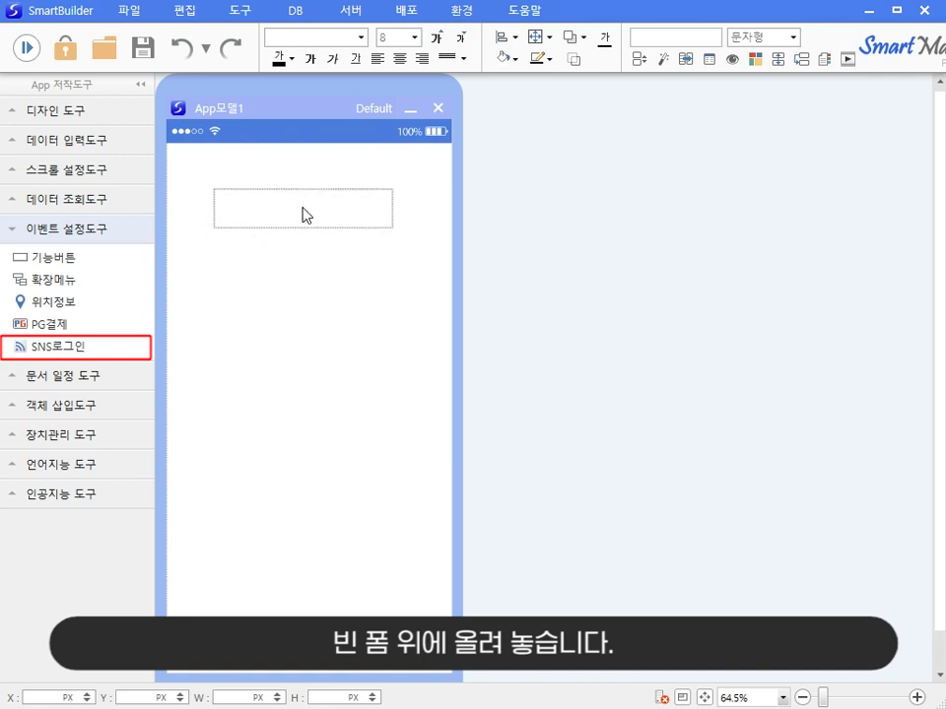
left_click(303, 216)
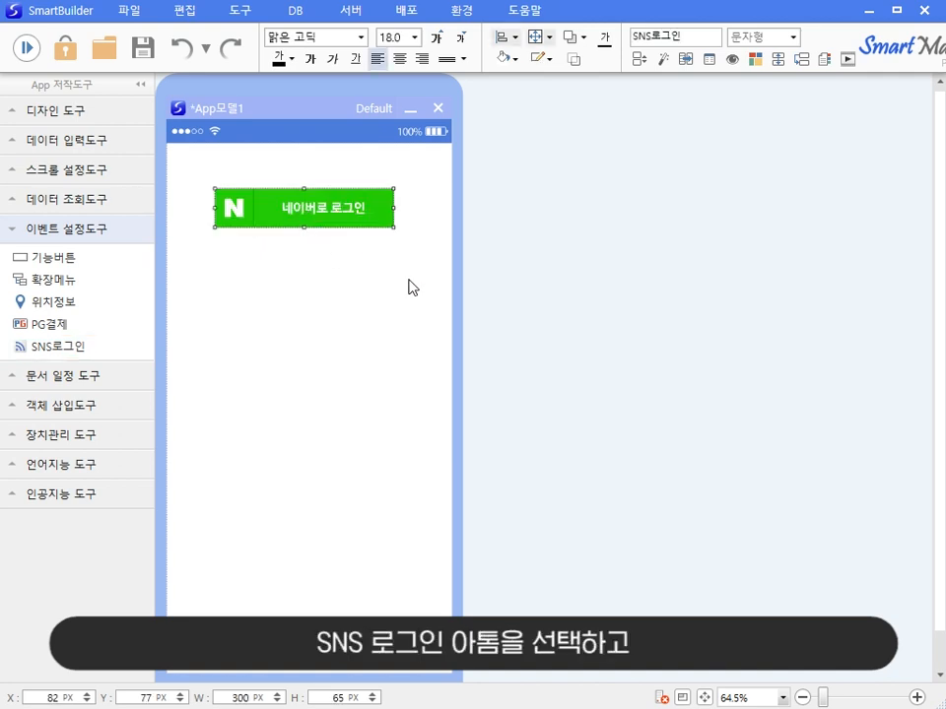
Duplicate the SNS login atom four times downward to make a column of five buttons.
key("alt+Down")
key("alt+Down")
key("alt+Down")
key("alt+Down")
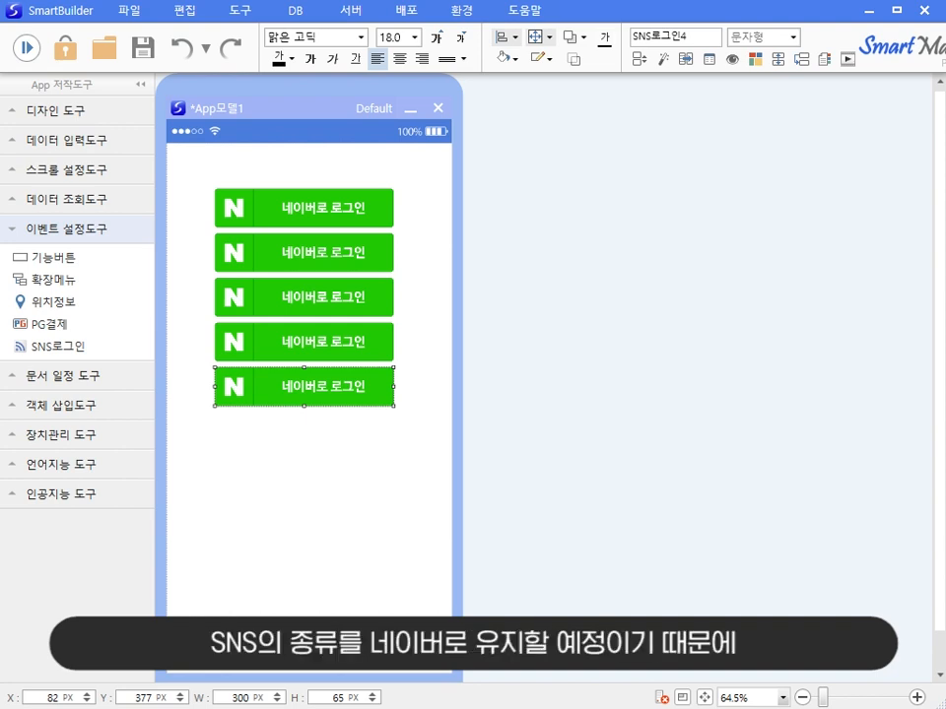
Set the SNS type of the second login button to 카카오 in its style properties.
right_click(346, 263)
left_click(449, 276)
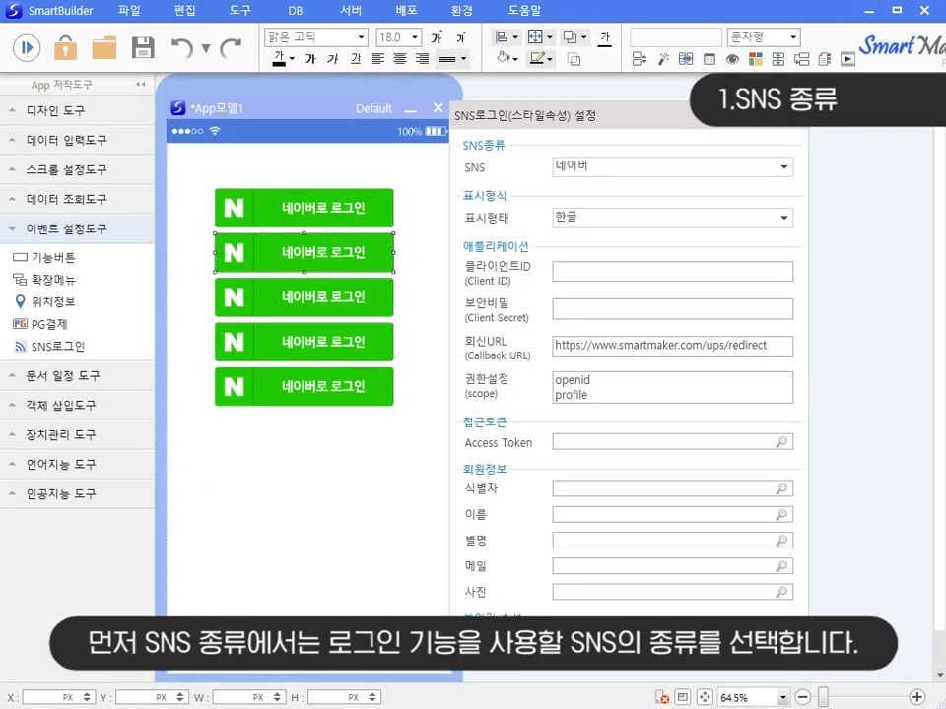
left_click(785, 170)
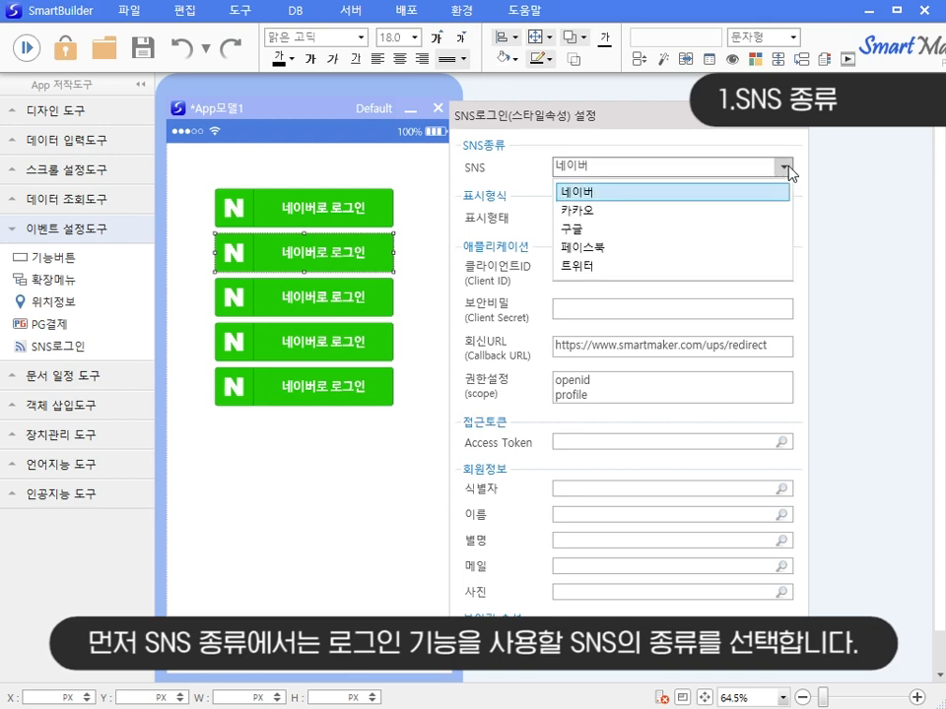
left_click(768, 211)
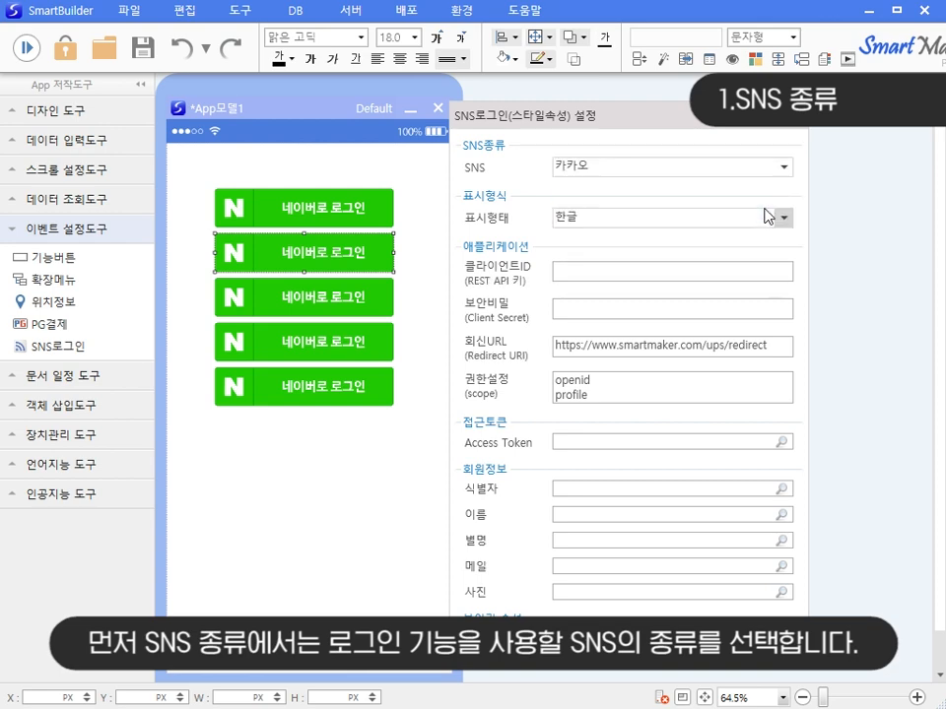
left_click(440, 278)
Set the SNS type of the third login button to 구글 in its style properties.
right_click(377, 299)
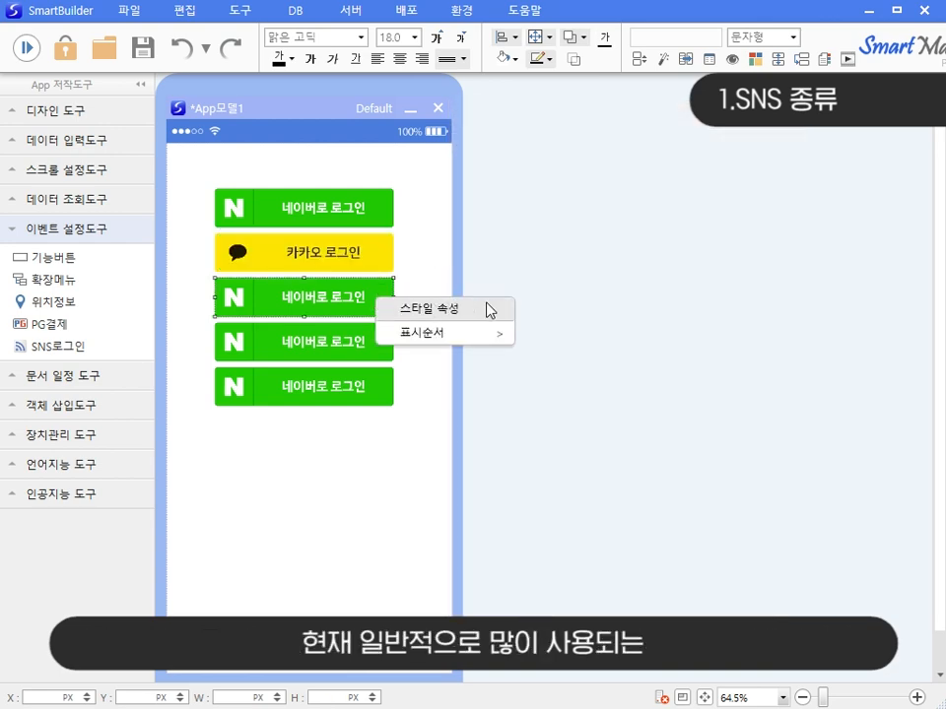
left_click(490, 309)
left_click(820, 167)
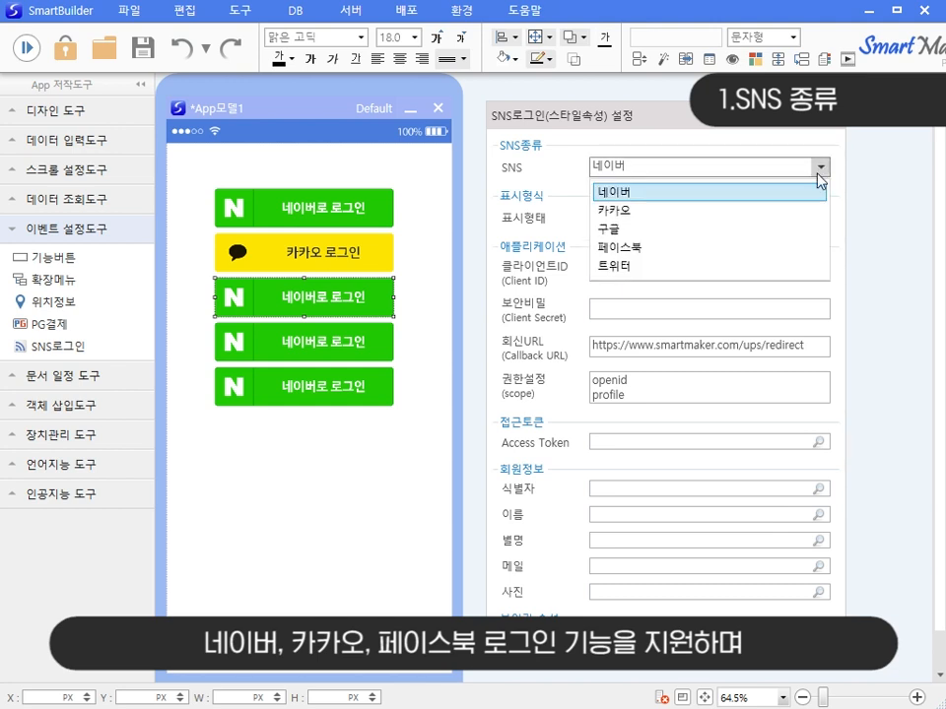
left_click(791, 228)
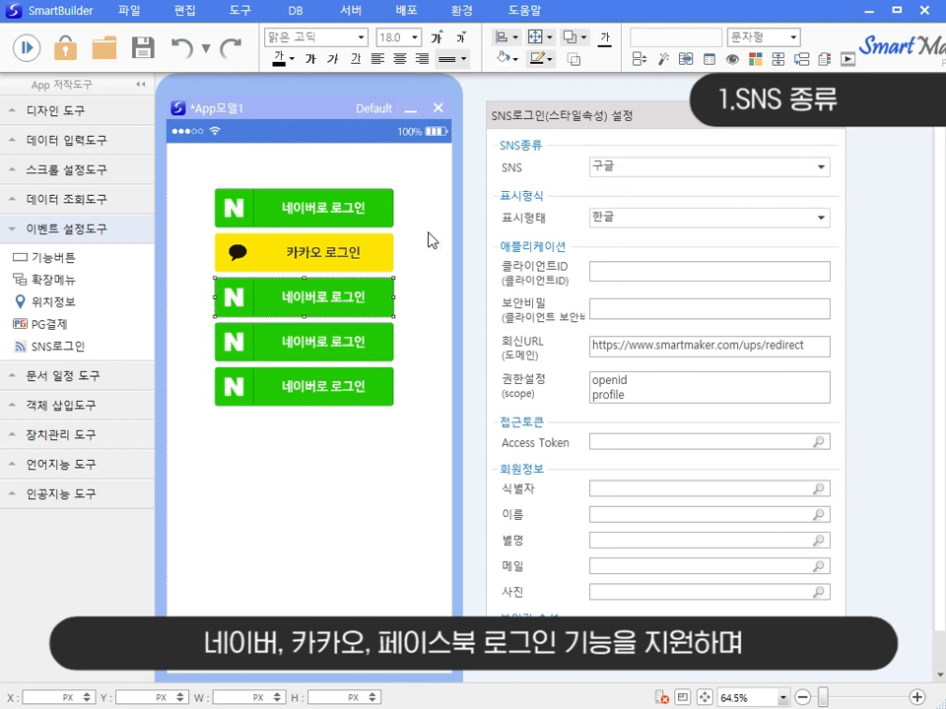
left_click(432, 240)
Set the SNS type of the fourth login button to 페이스북 in its style properties.
right_click(337, 346)
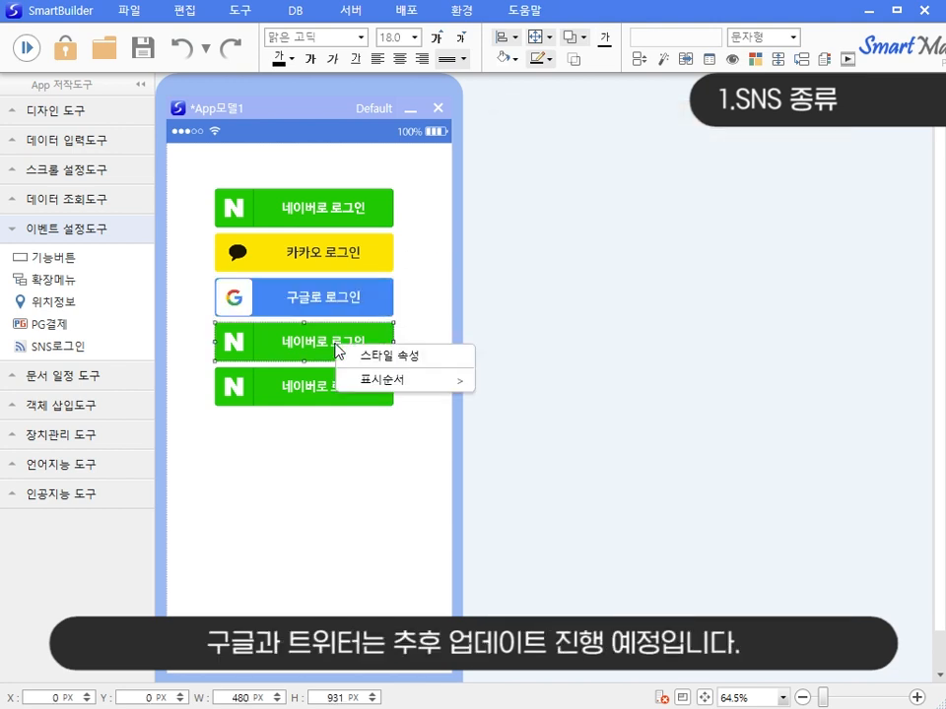
left_click(430, 357)
left_click(763, 168)
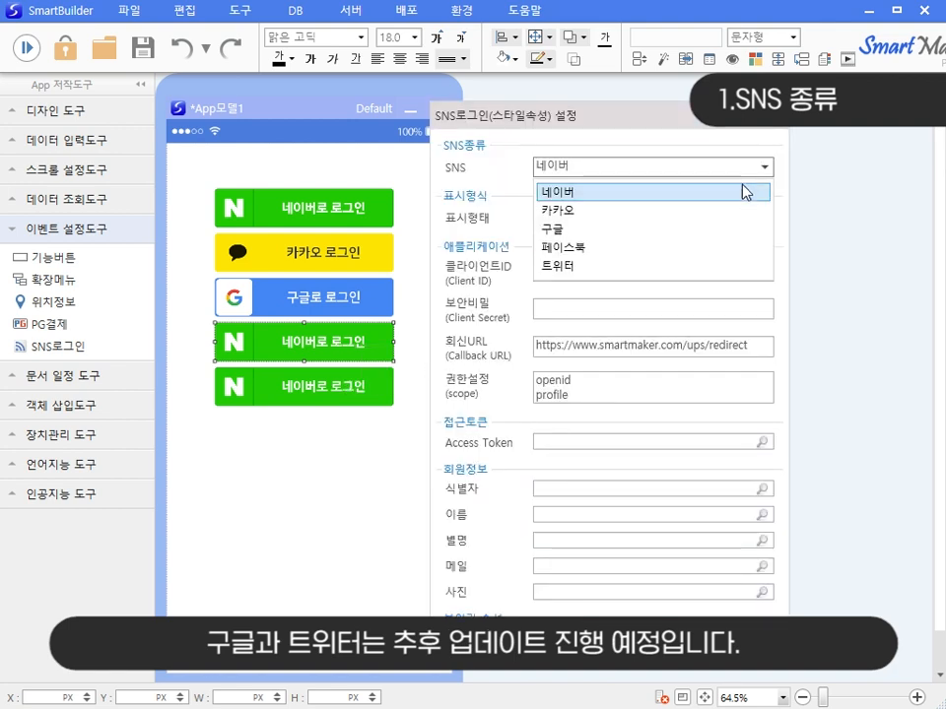
left_click(711, 247)
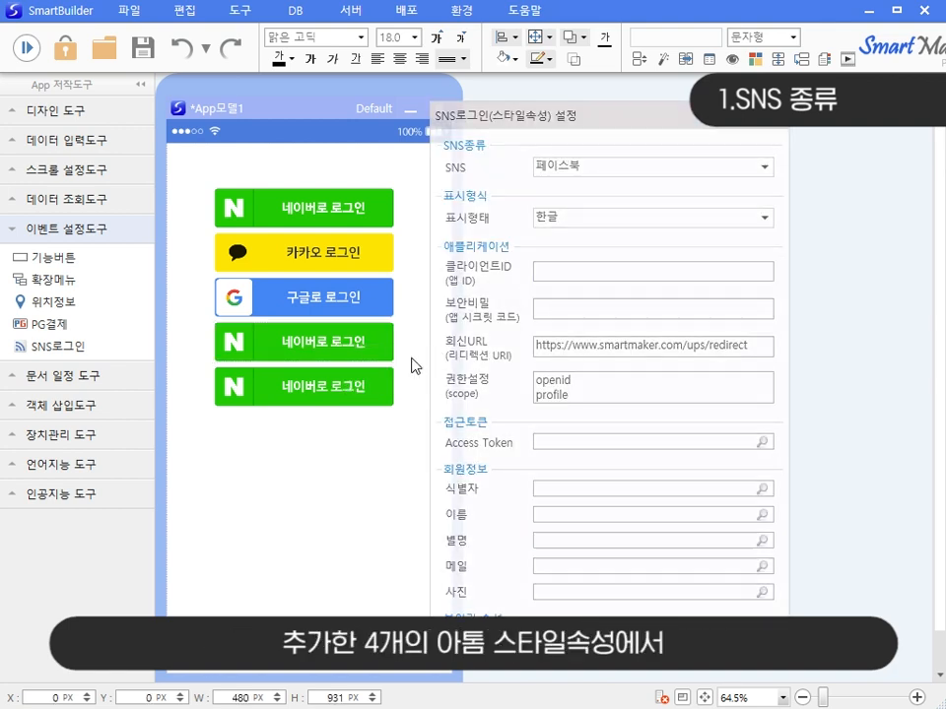
left_click(411, 365)
Set the SNS type of the fifth login button to 트위터 in its style properties.
right_click(357, 386)
left_click(445, 393)
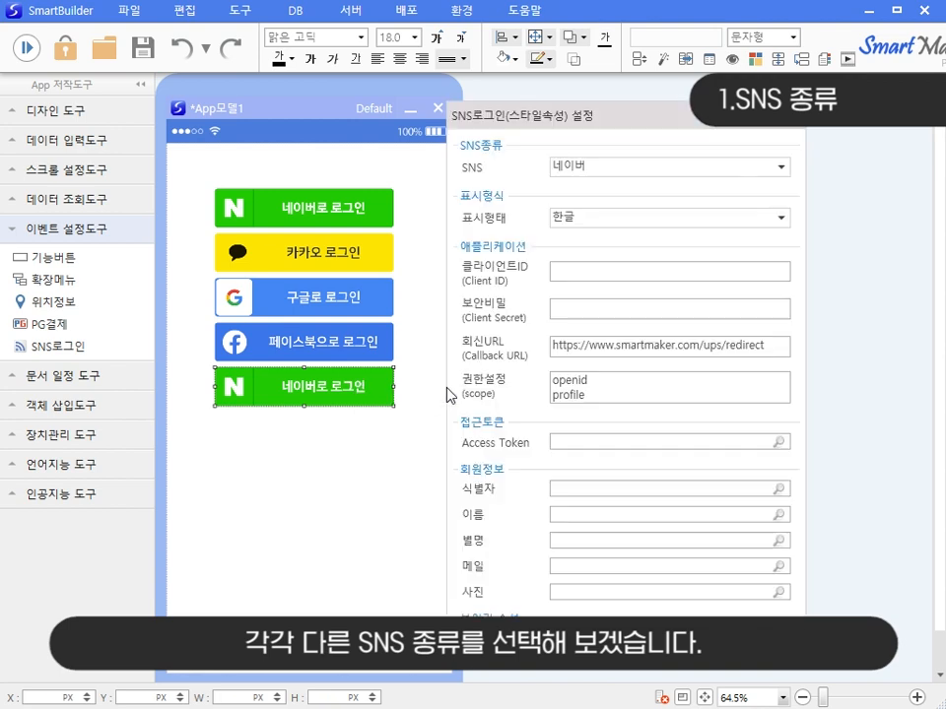
left_click(780, 166)
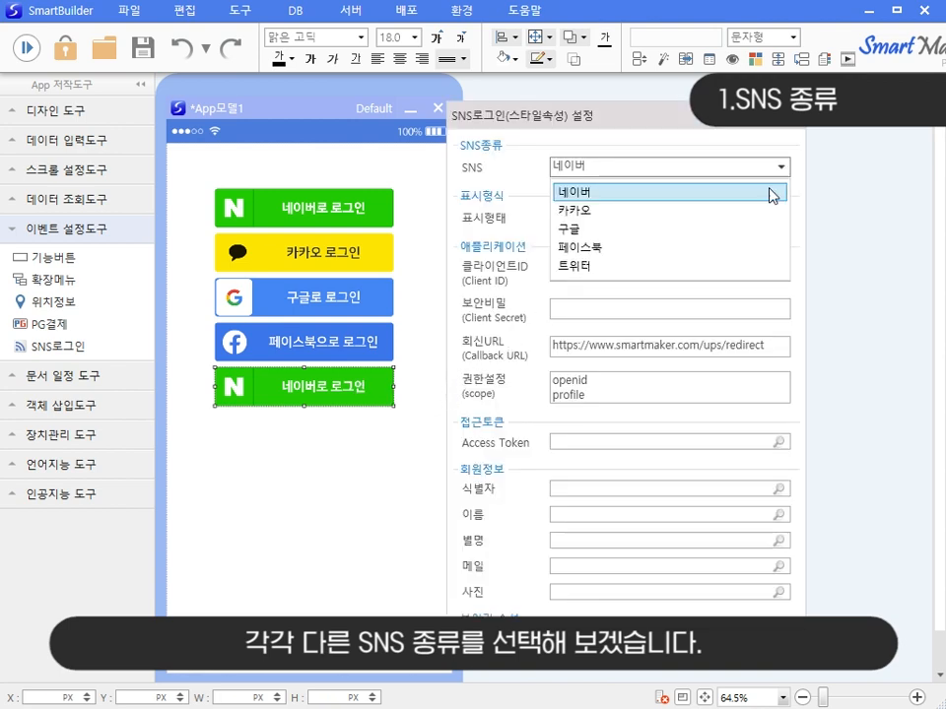
left_click(749, 277)
left_click(491, 374)
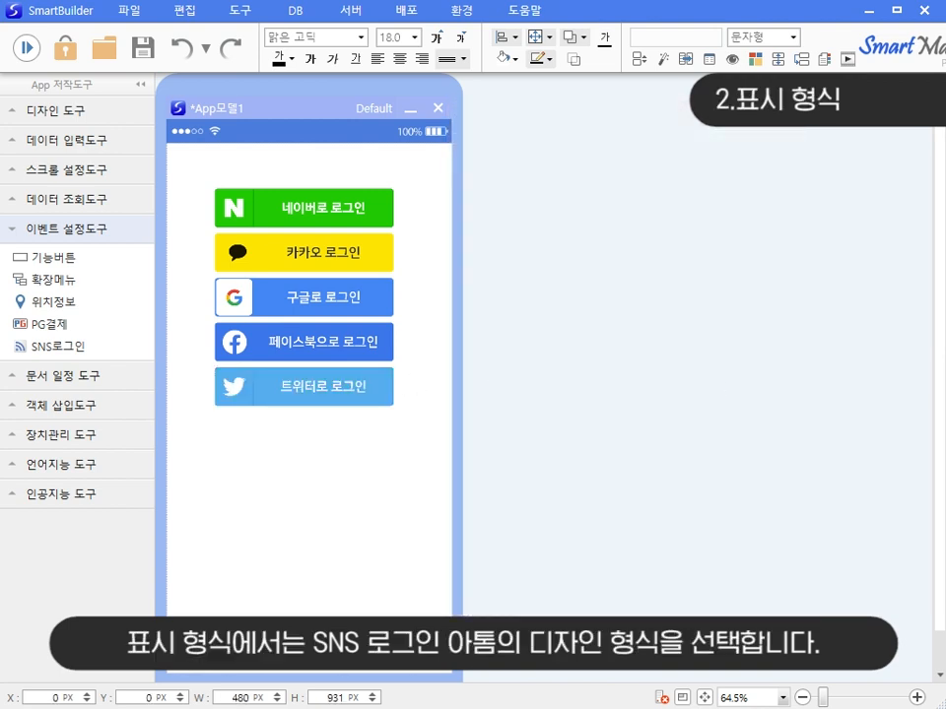
Change the display form (표시형태) of the Naver login button to 영어.
right_click(372, 218)
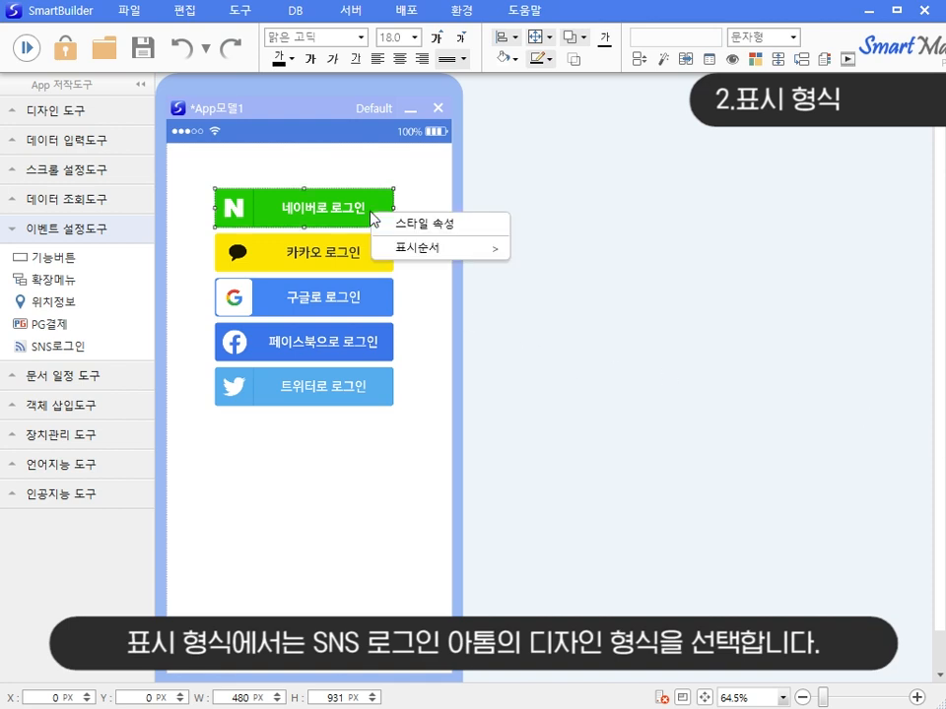
left_click(458, 223)
left_click(793, 219)
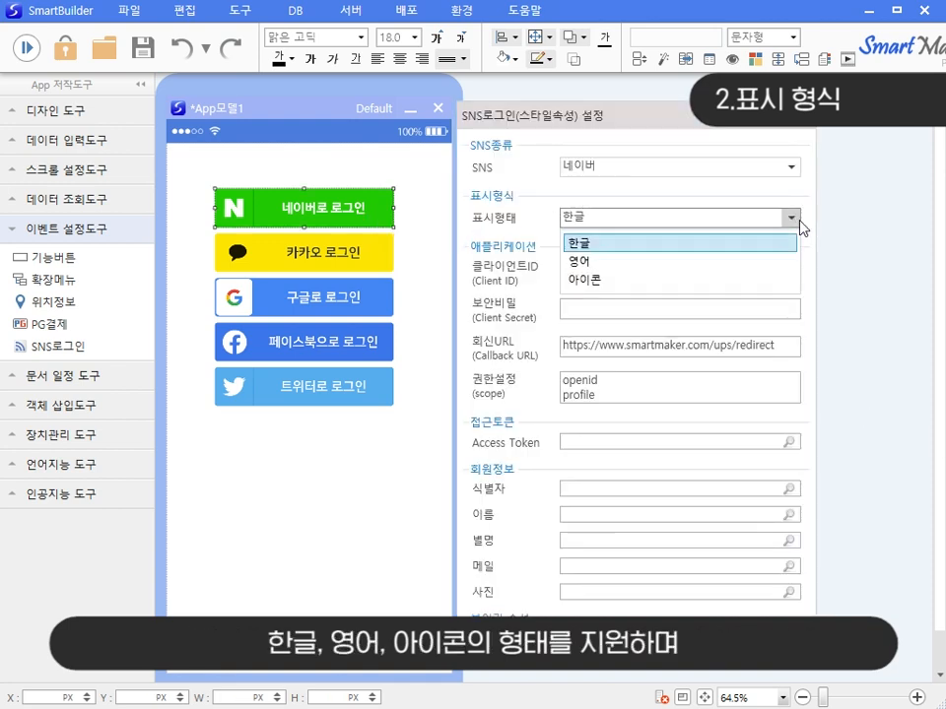
left_click(703, 261)
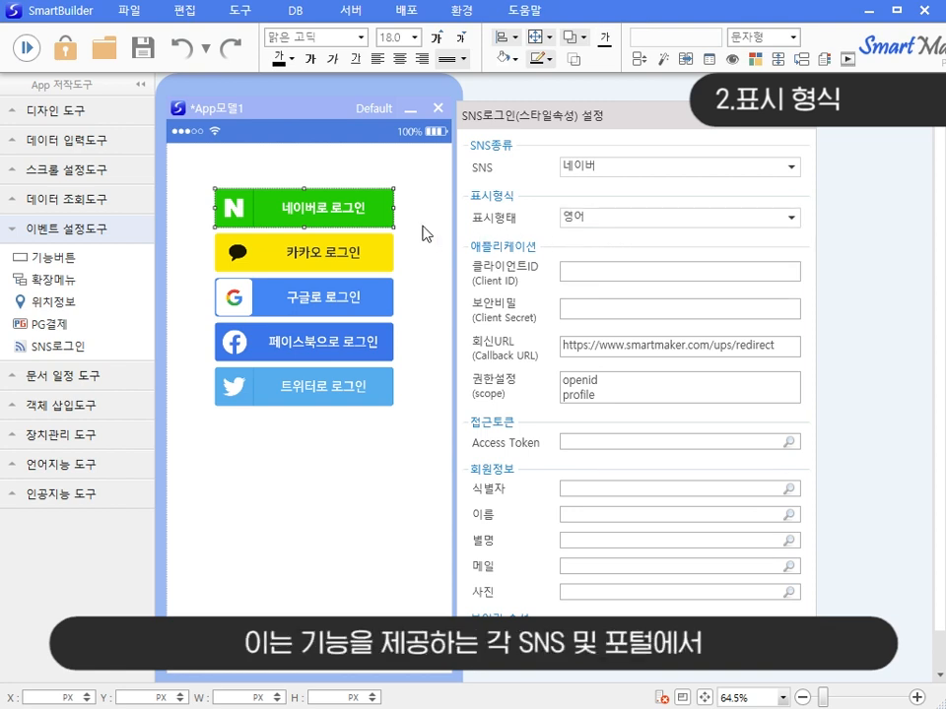
left_click(423, 232)
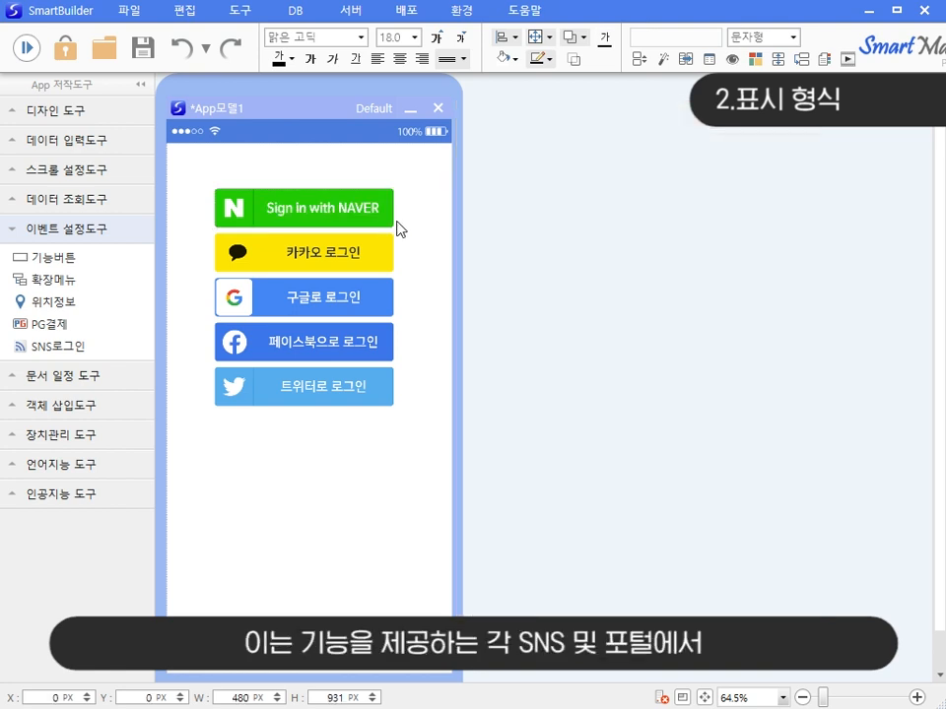
Change the display form (표시형태) of the Naver login button to 아이콘 in its style properties.
right_click(325, 214)
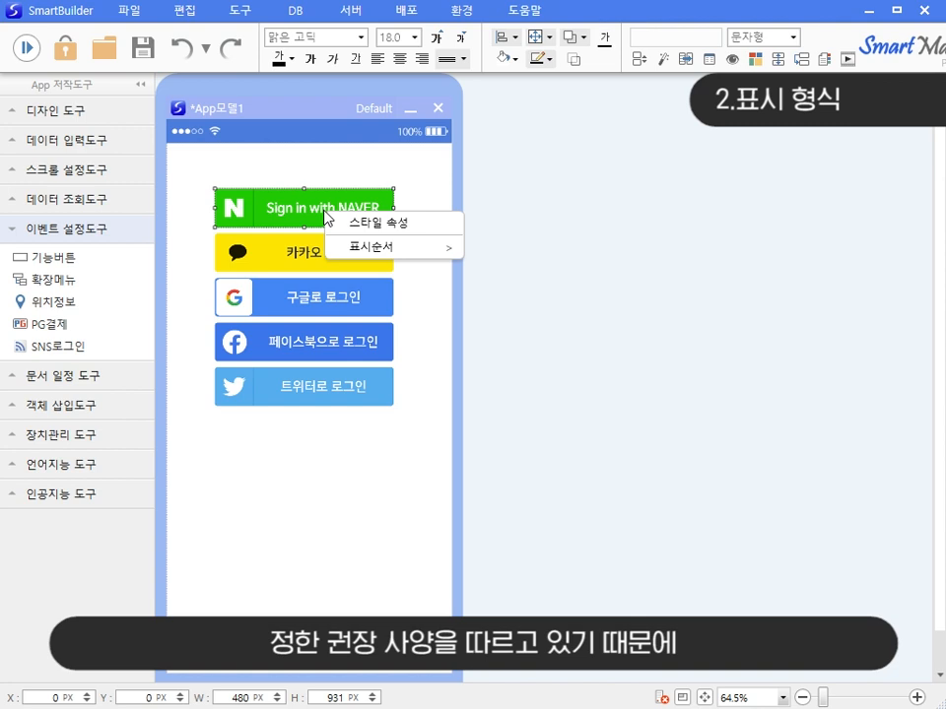
left_click(379, 223)
left_click(727, 218)
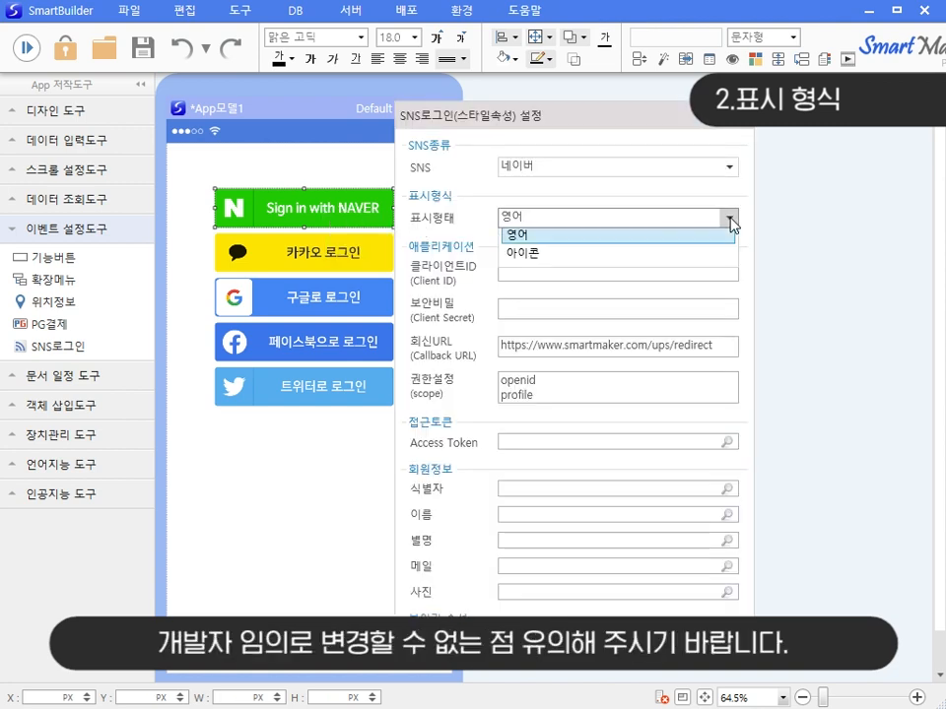
left_click(689, 279)
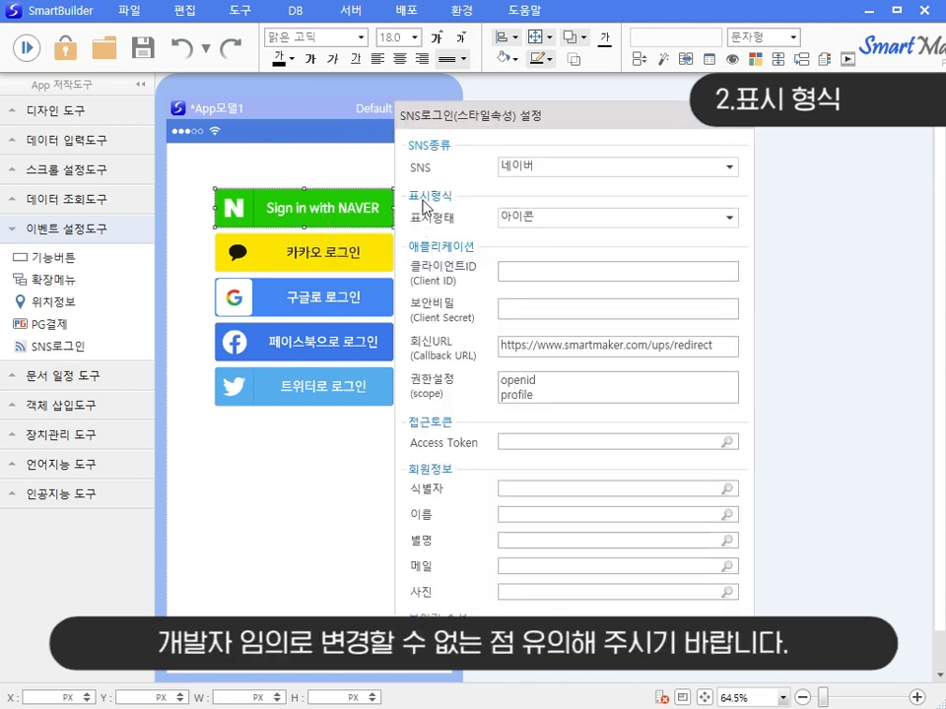
left_click(280, 134)
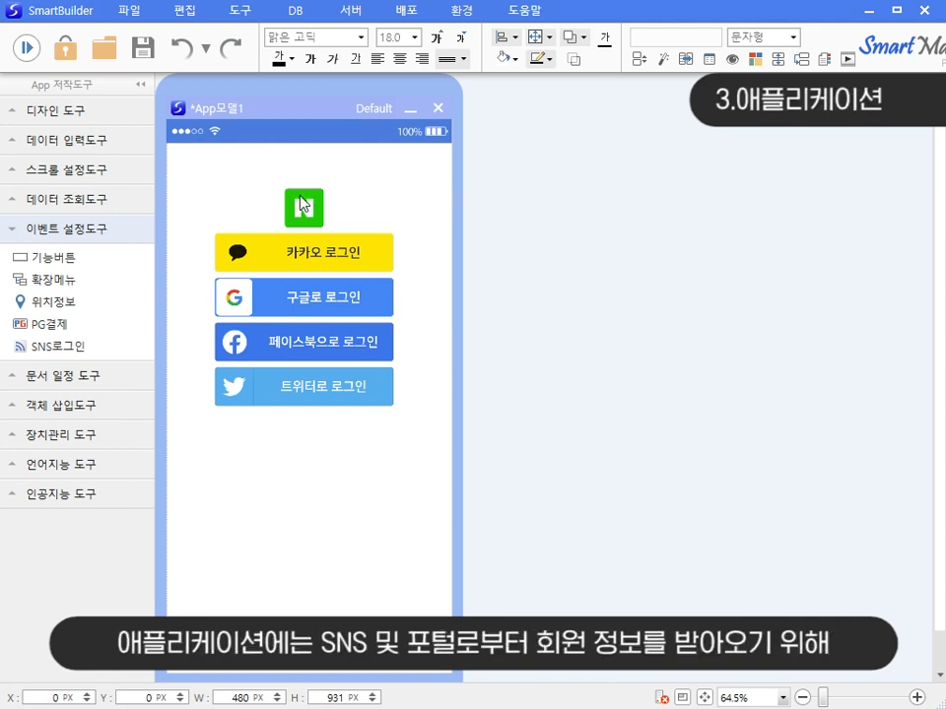
Paste the application's Client ID and Client Secret into the Naver login button's style properties.
right_click(309, 201)
left_click(373, 206)
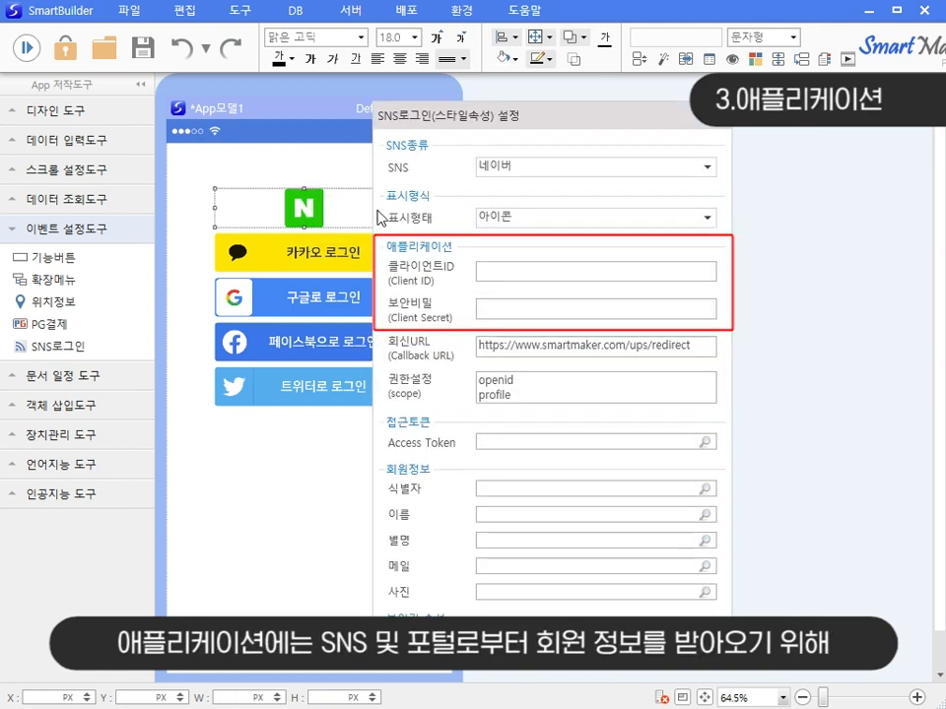
left_click(517, 266)
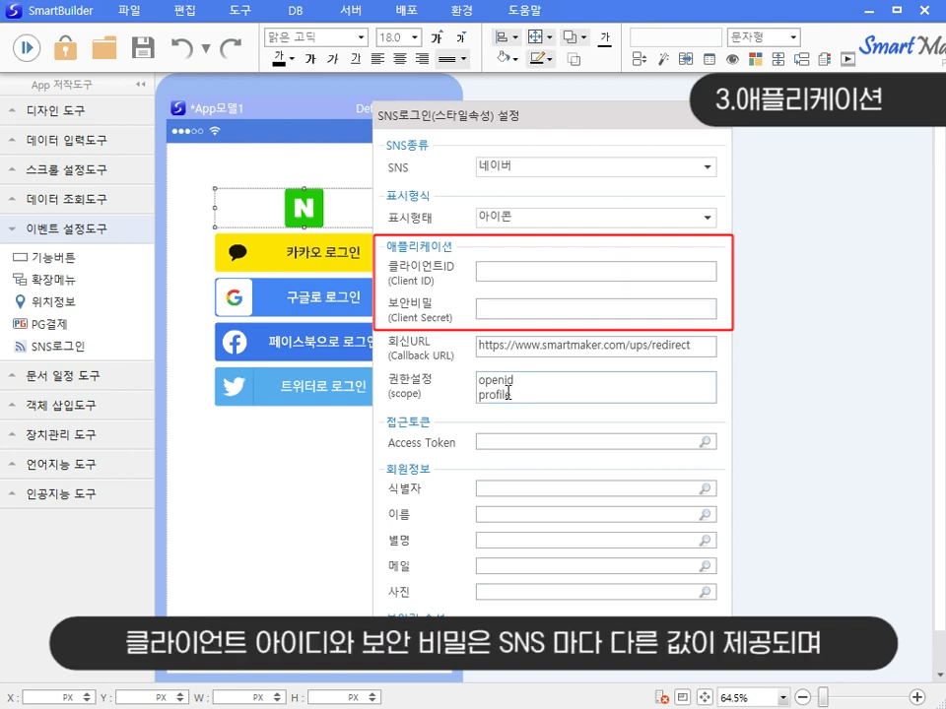
key("ctrl+v")
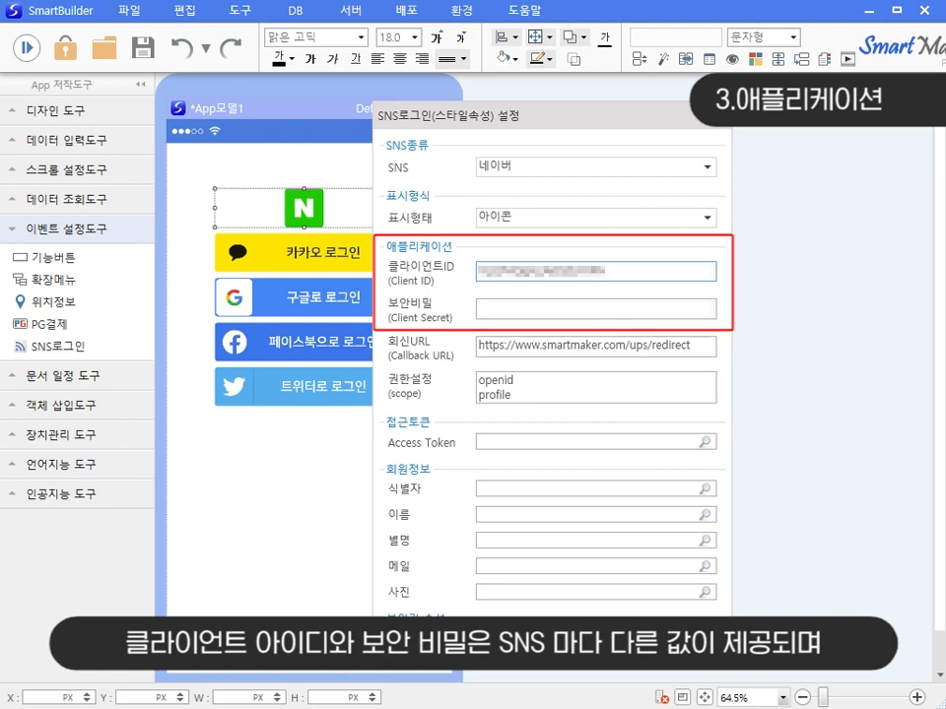
left_click(522, 309)
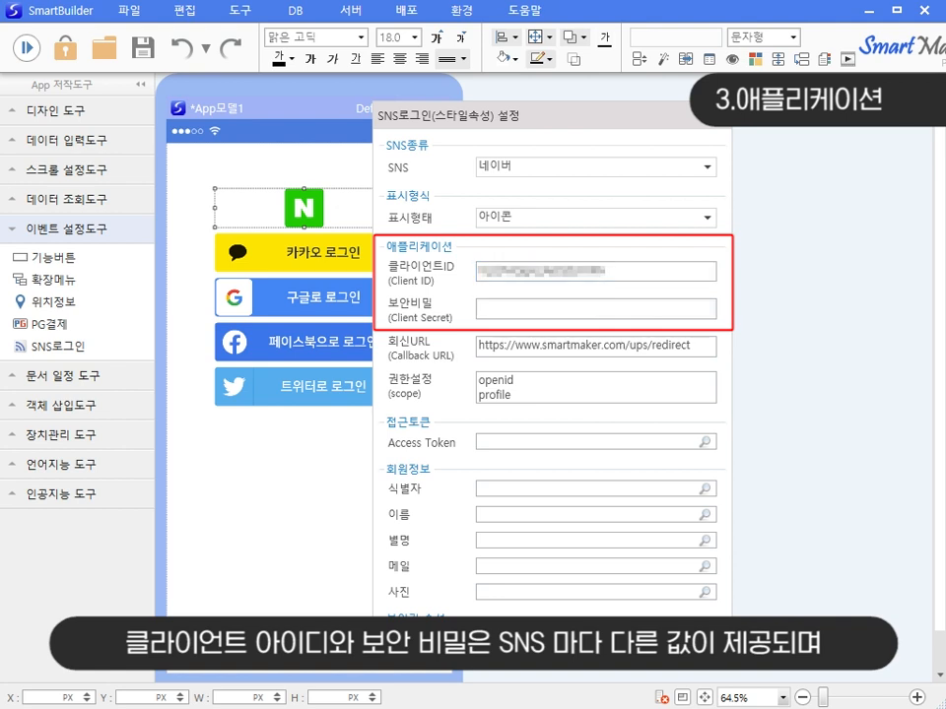
left_click(551, 316)
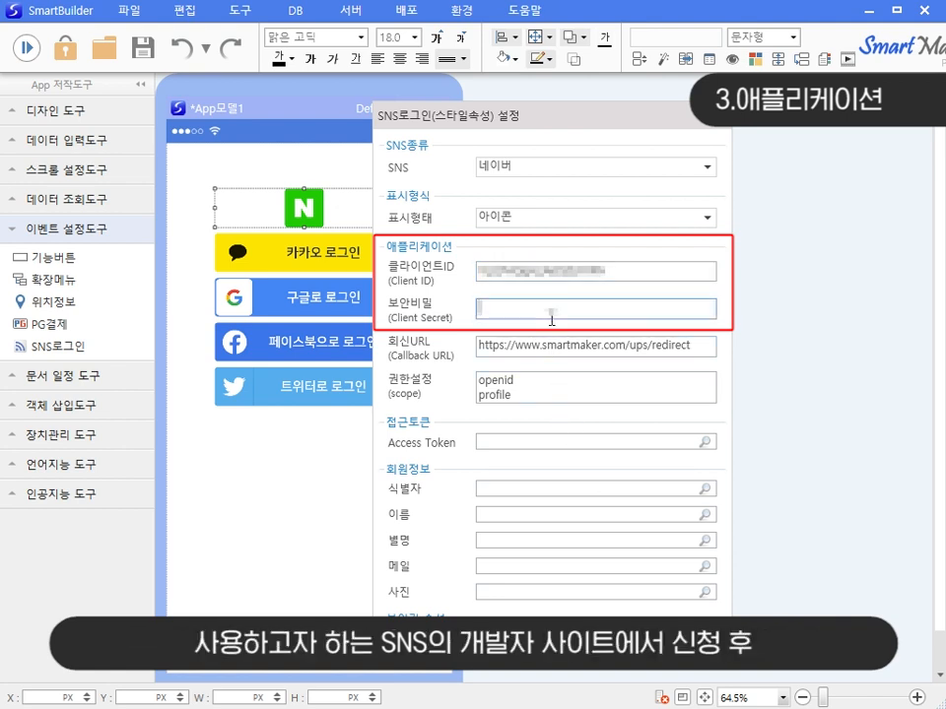
key("ctrl+v")
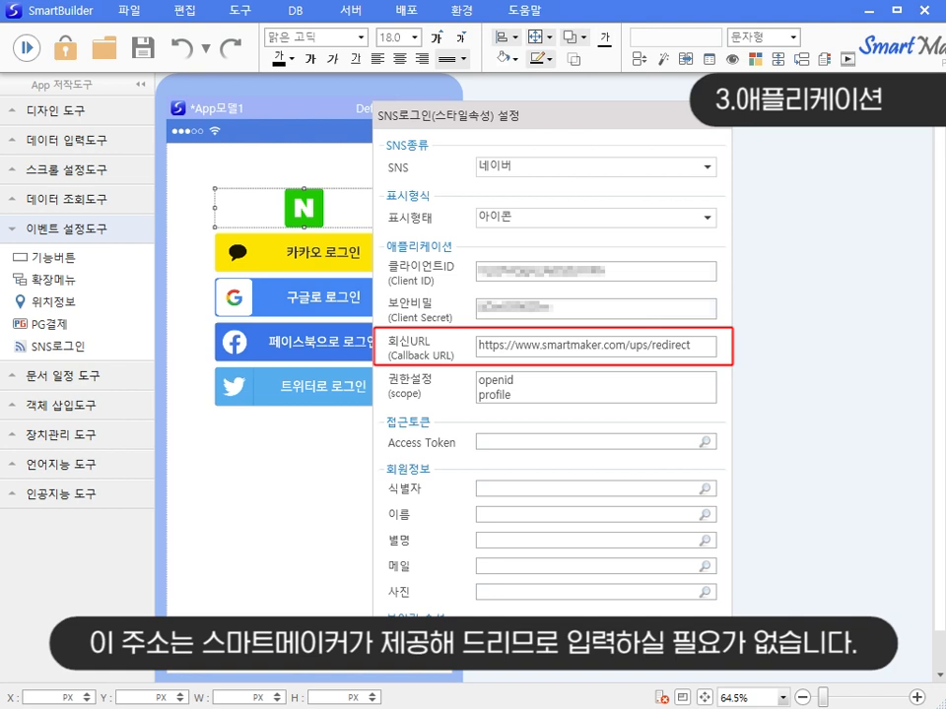
Set the Access Token field of the Naver login button to the atom name 토큰값.
left_click(627, 443)
type("토큰값")
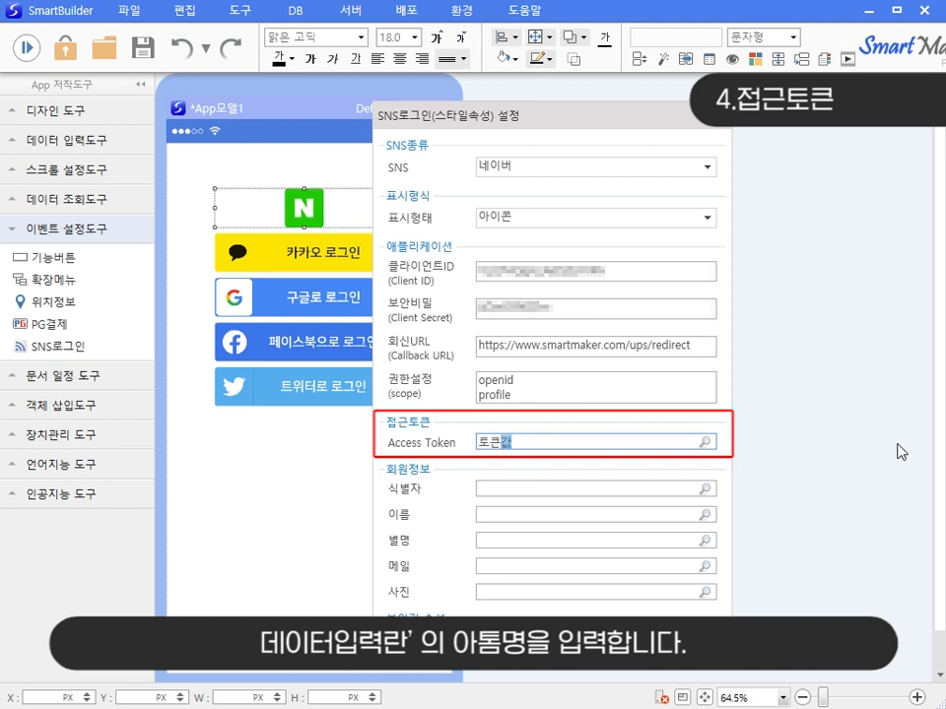
left_click(618, 446)
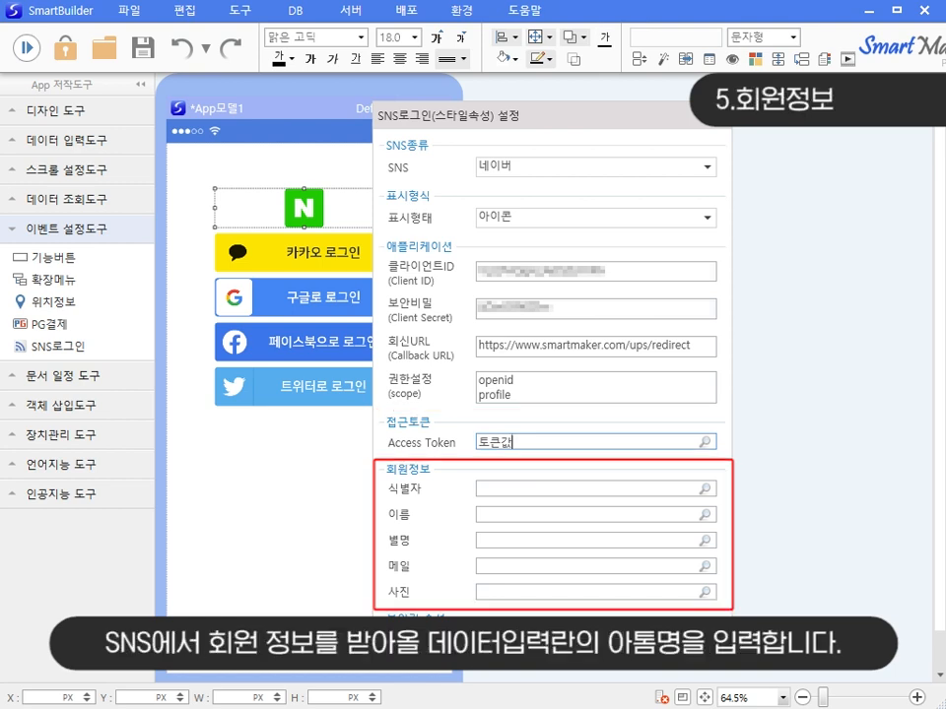
Fill the member information (회원정보) fields of the Naver login with the atom names 식별자, 이름, 별명, 메일 and 사진.
left_click(597, 489)
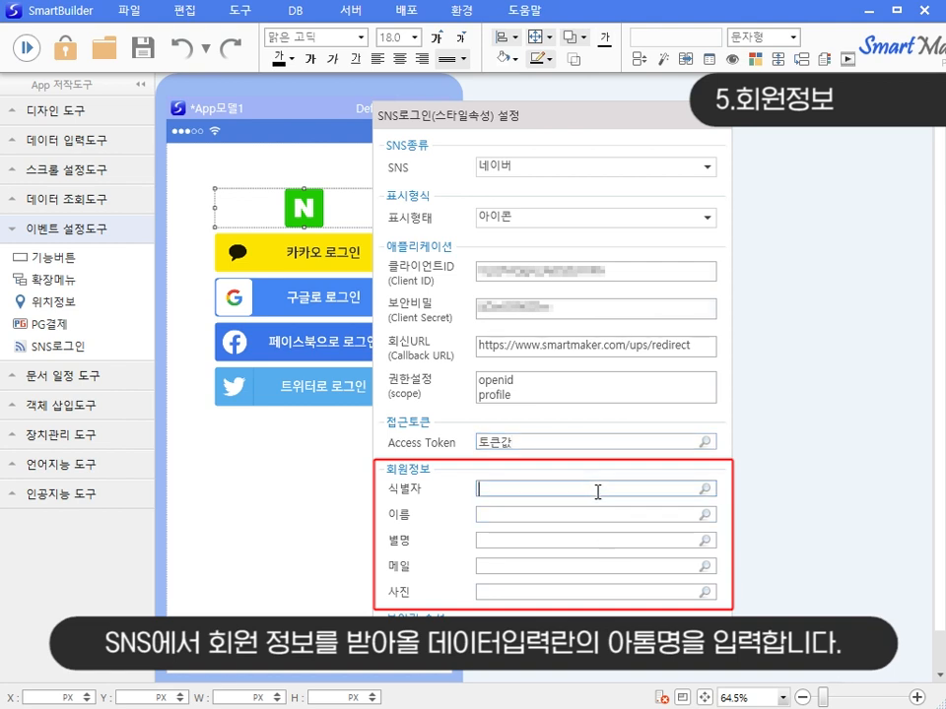
type("ㅅ")
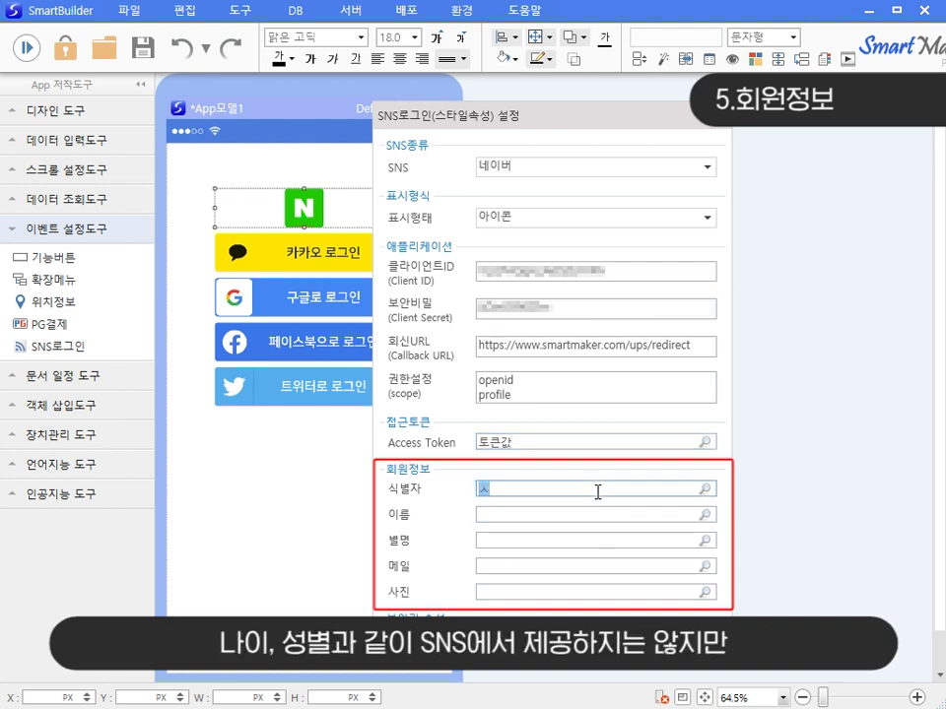
type("ㅣㄱㅂㅕㄹㅈㅏ")
key("Tab")
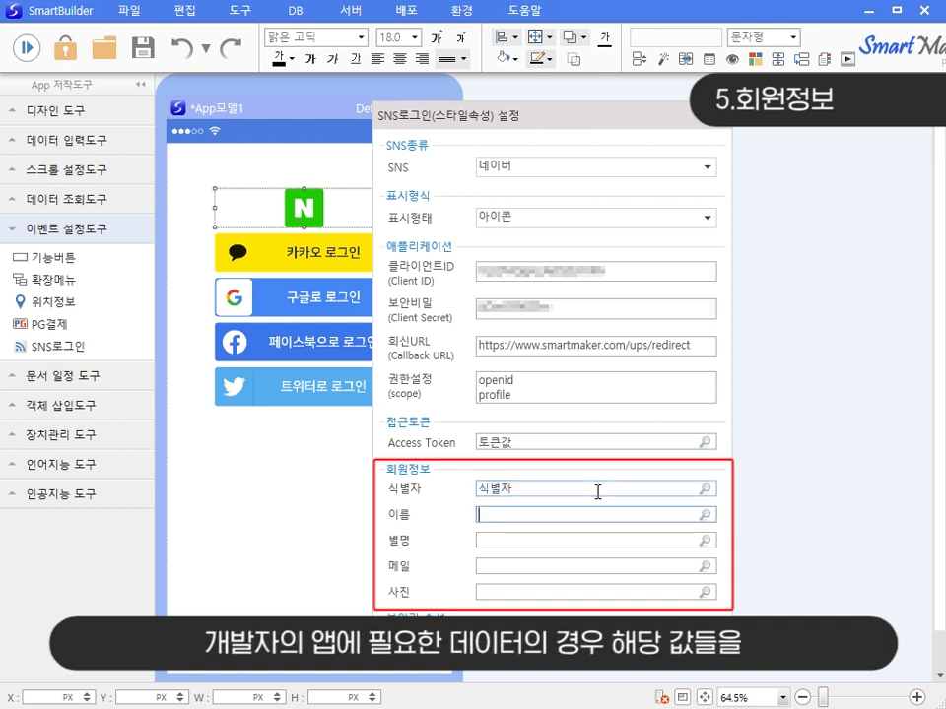
type("ㅇㅣㄹㅡㅁ")
key("Tab")
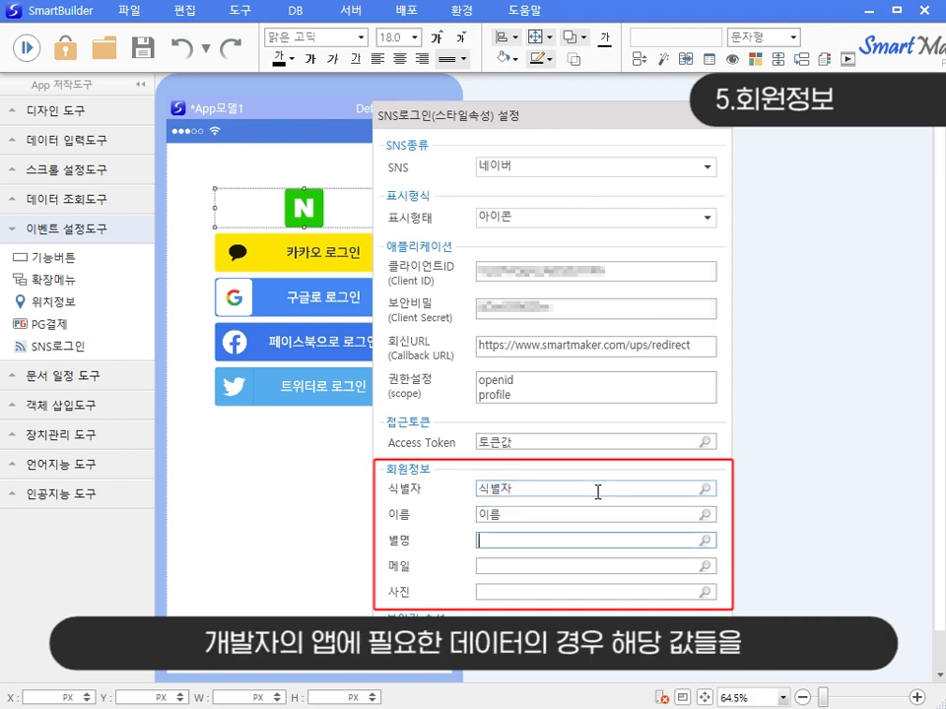
type("ㅂㅕㄹㅁㅕㅇ")
key("Tab")
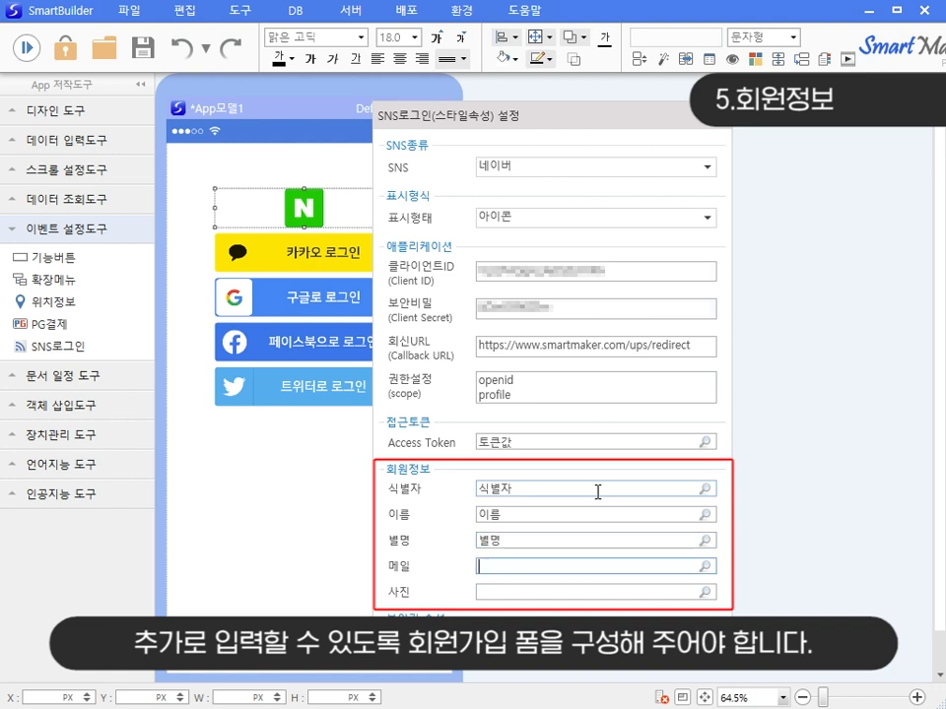
type("ㅁㅔㅇㅣㄹ")
key("Tab")
type("ㅅㅏㅈㅣㄴ")
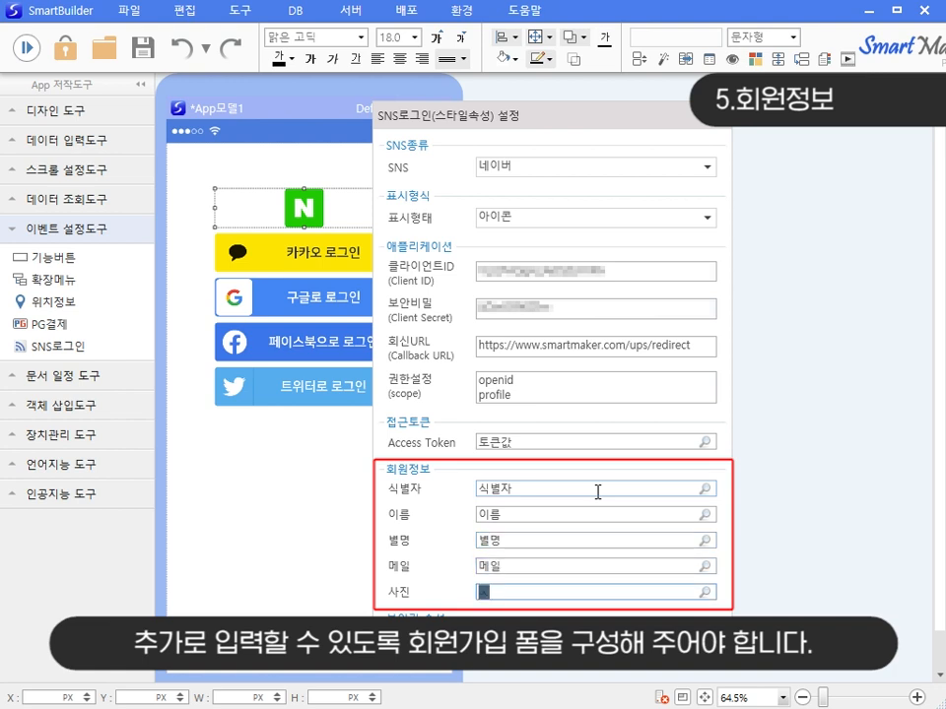
left_click(611, 590)
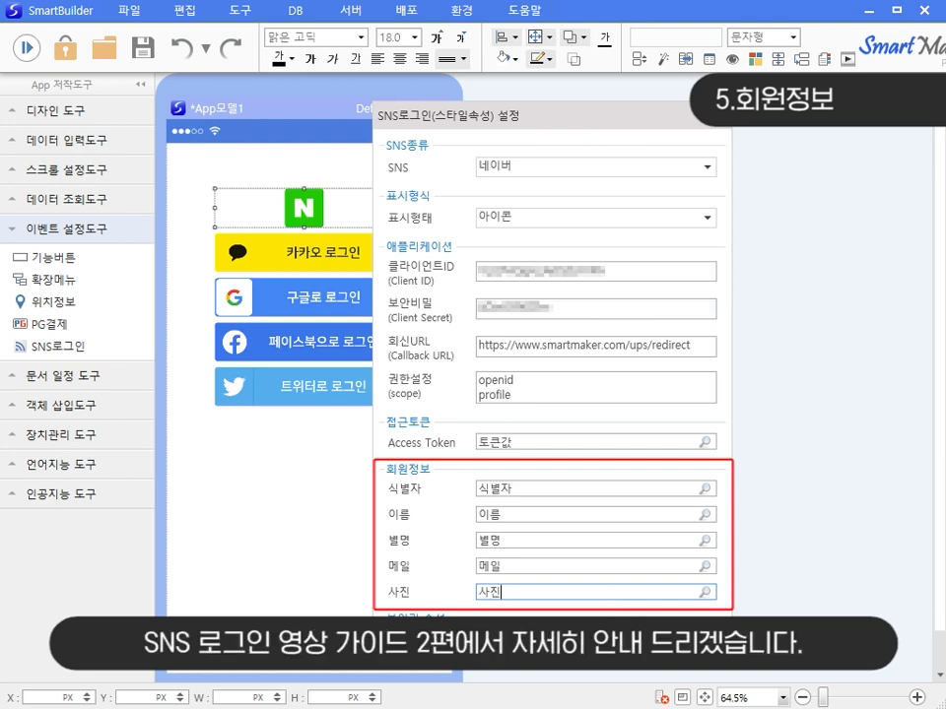